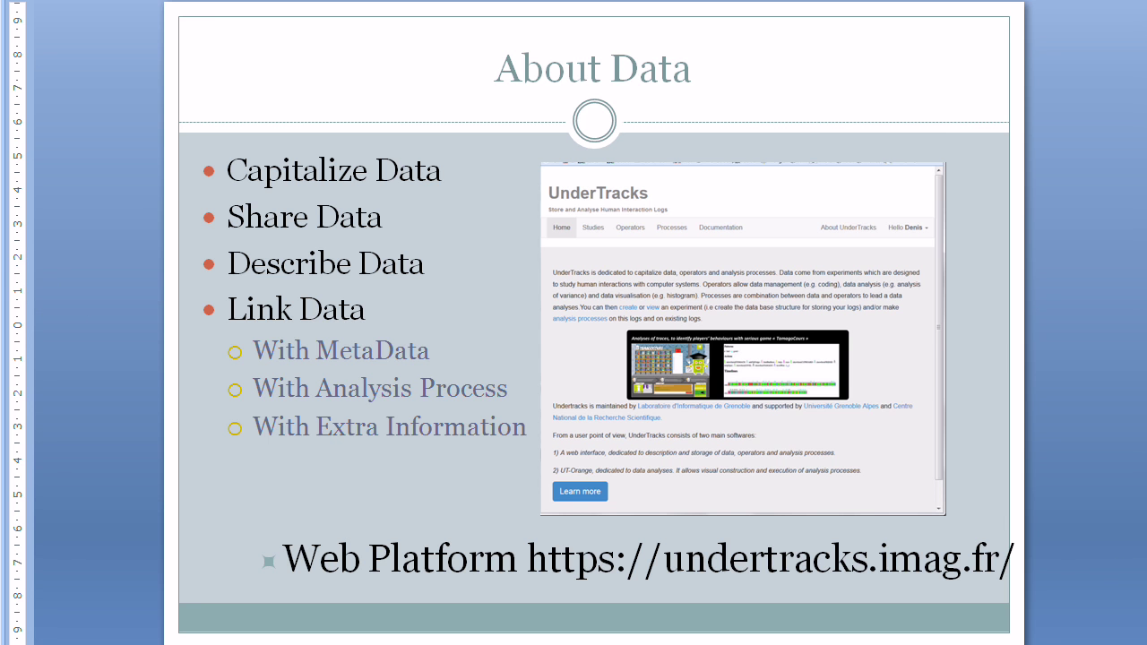
key("Page_Down")
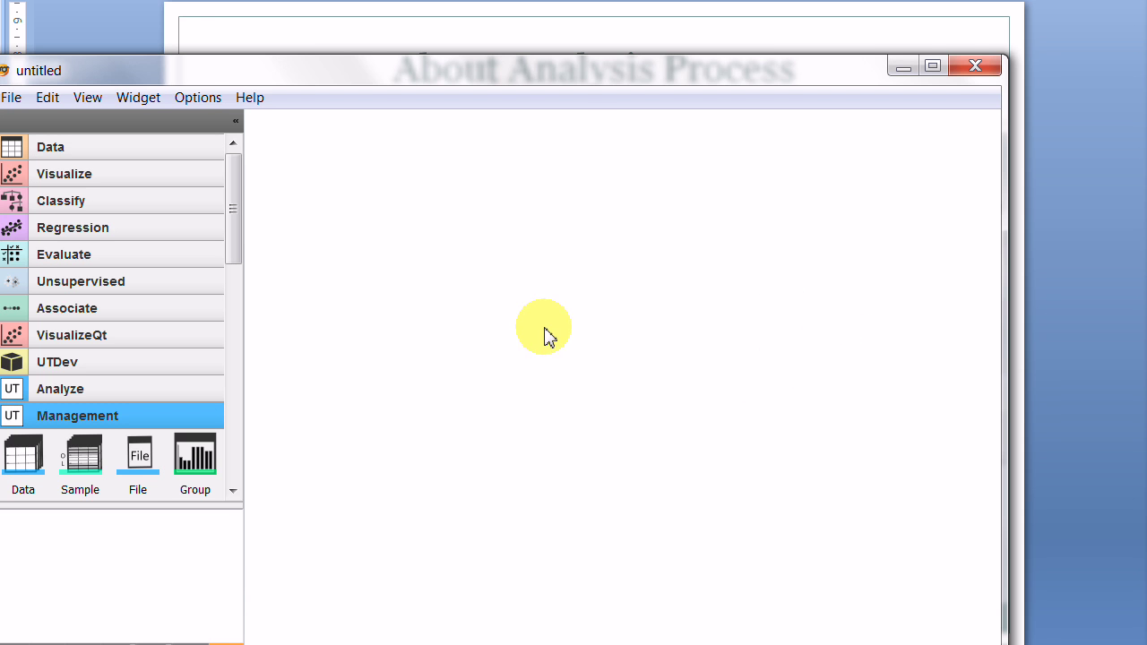
left_click_drag(607, 74, 632, 33)
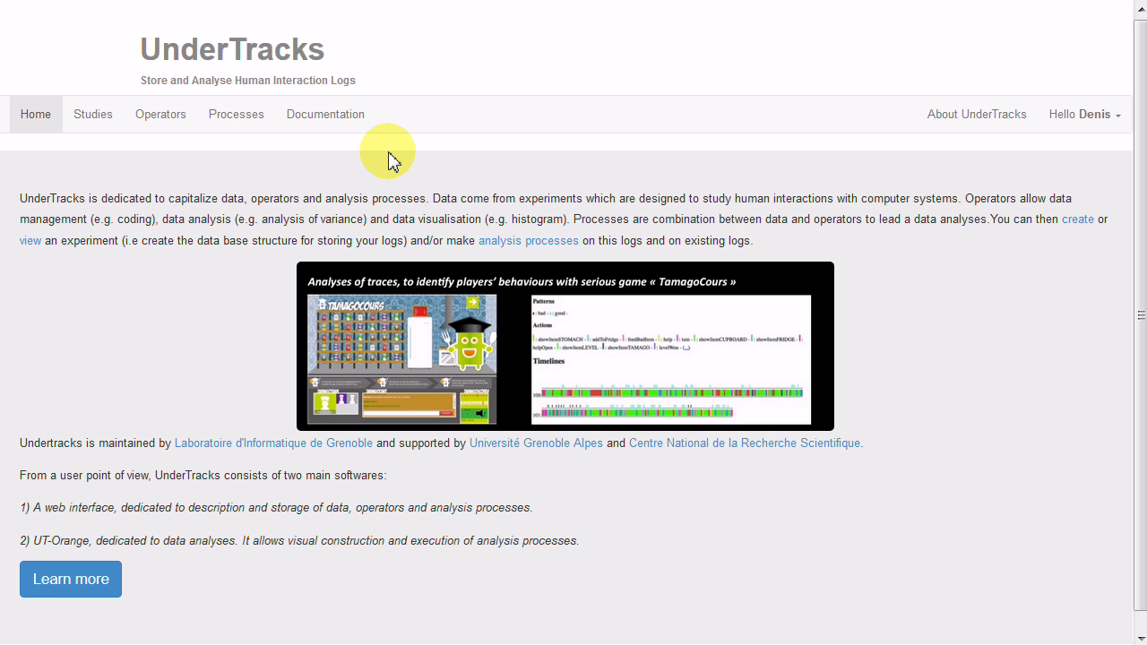
- Search the UnderTracks studies for edba, open the testedba2010 study, examine its events table and return to the study page
left_click(99, 130)
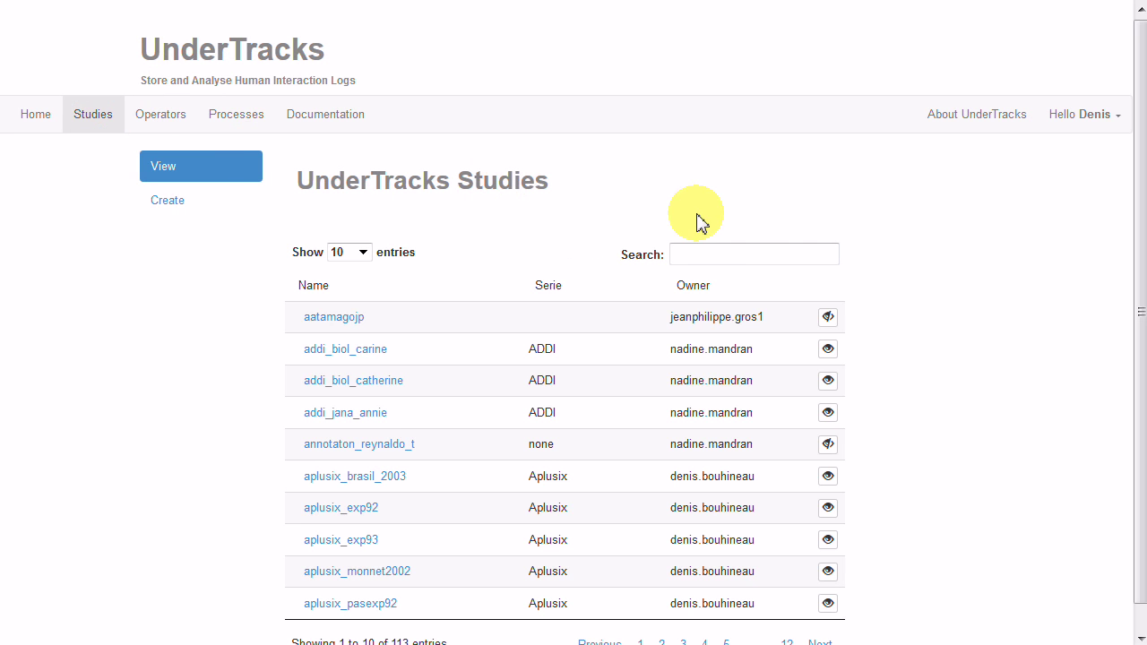
left_click(748, 256)
type("edba")
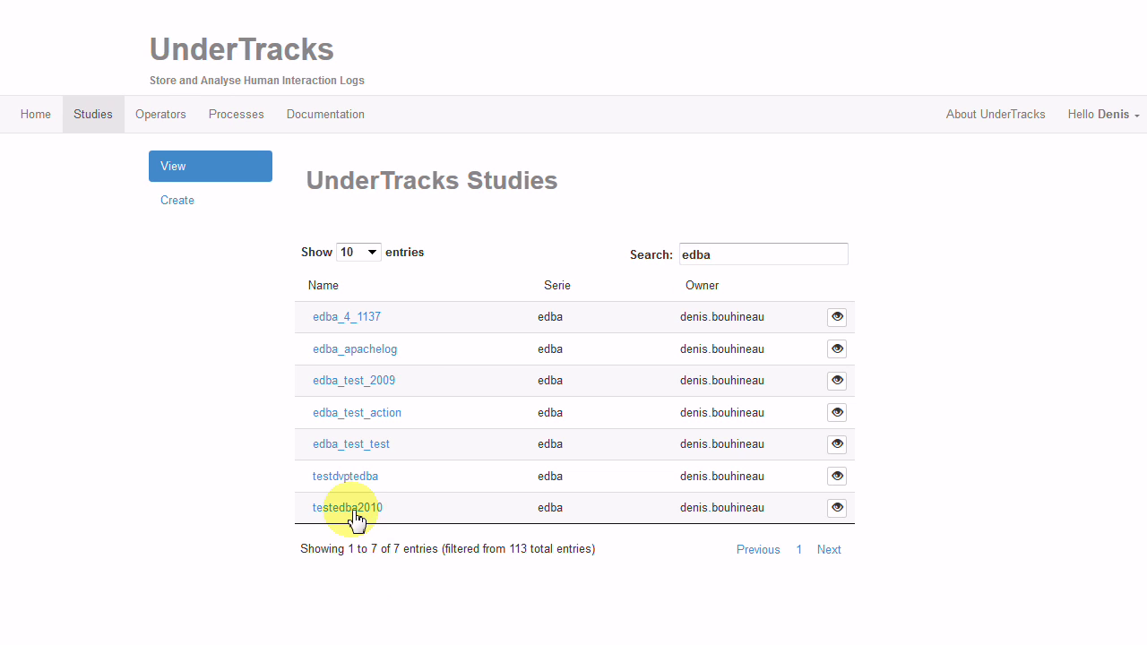
left_click(838, 507)
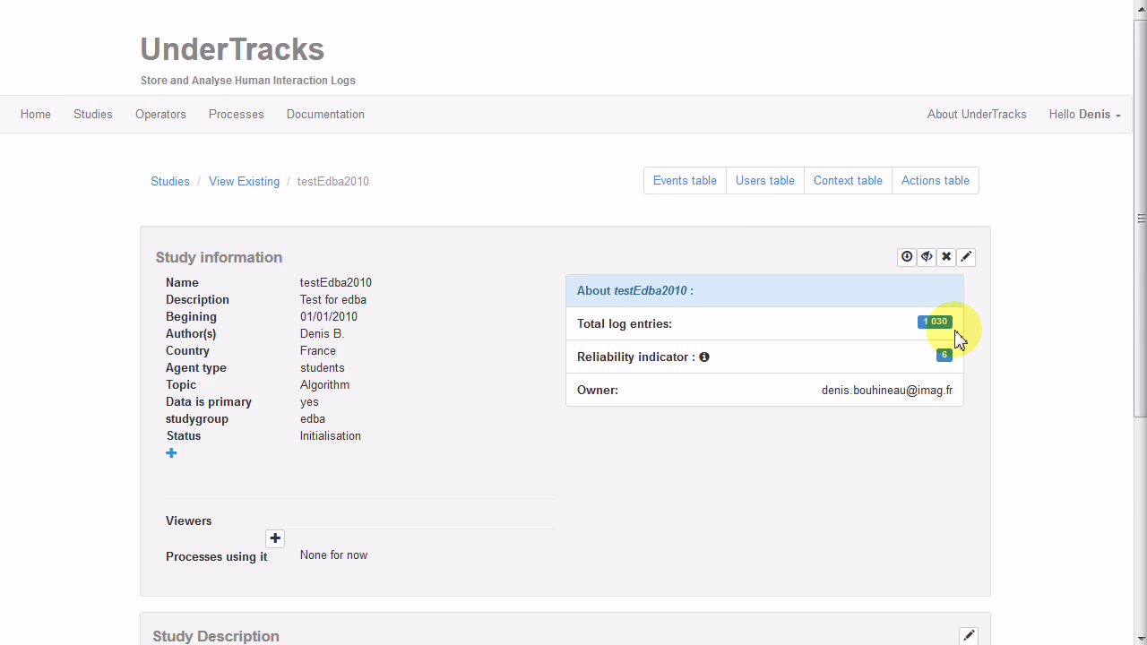
left_click(674, 184)
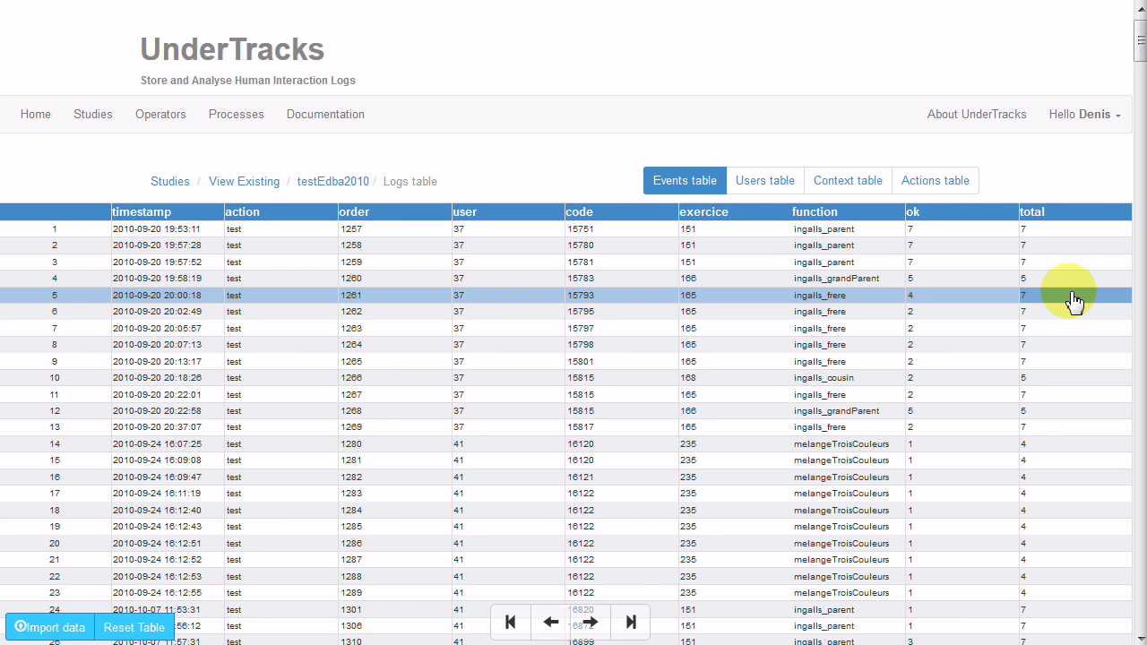
left_click(340, 184)
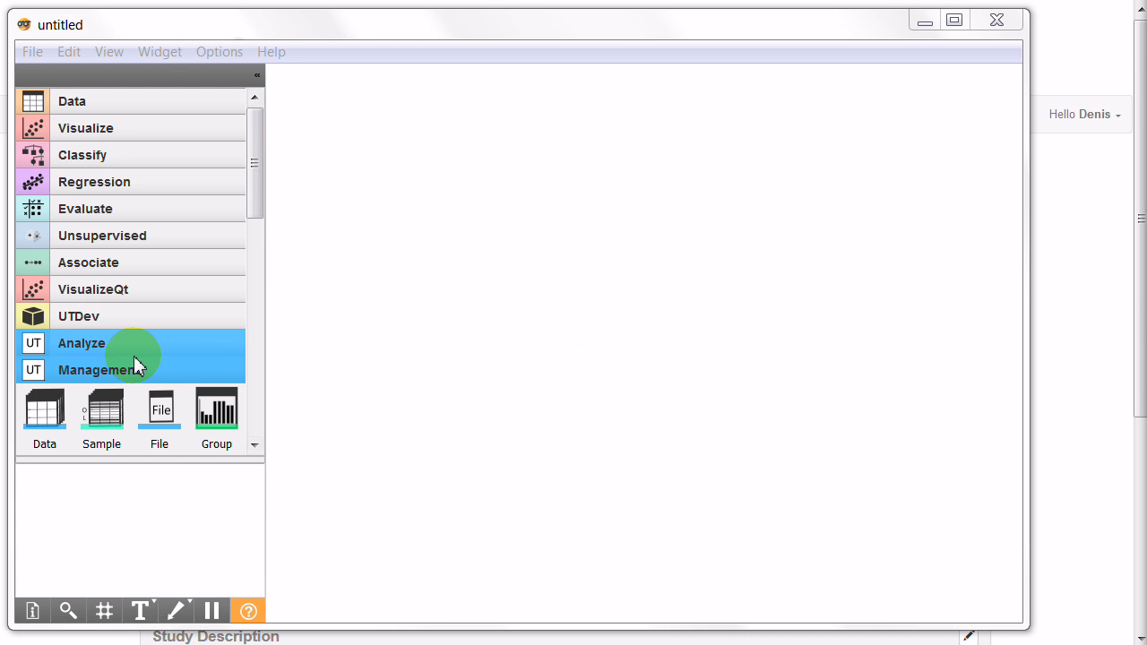
- Add a Management Data widget to the empty workflow canvas and open its settings
left_click(43, 419)
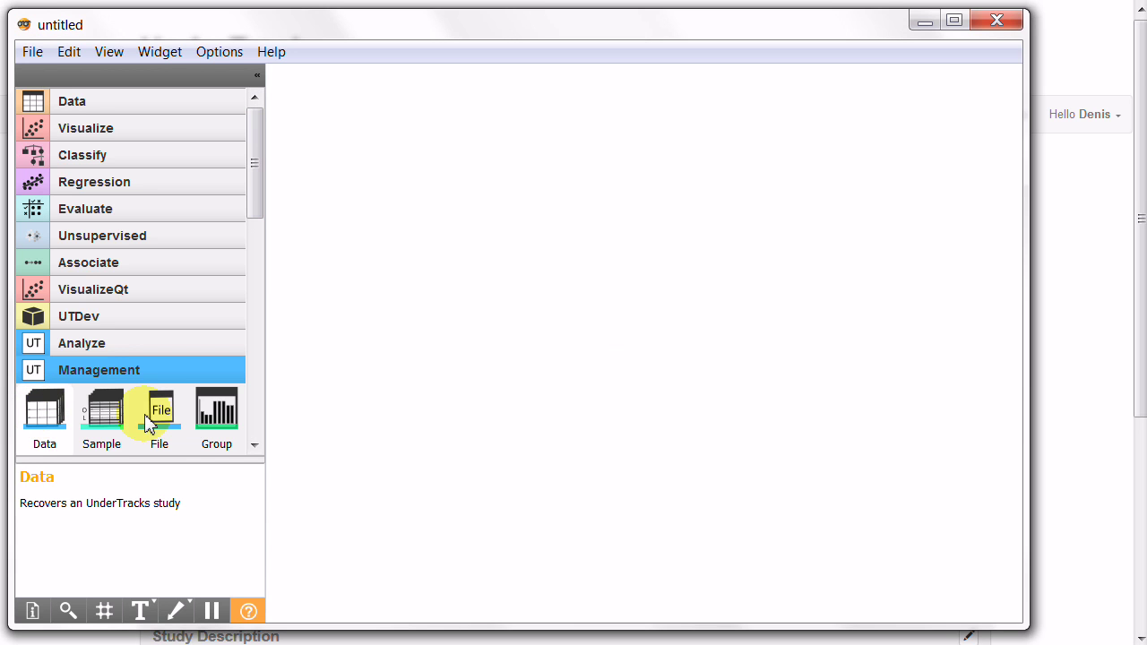
double_click(402, 199)
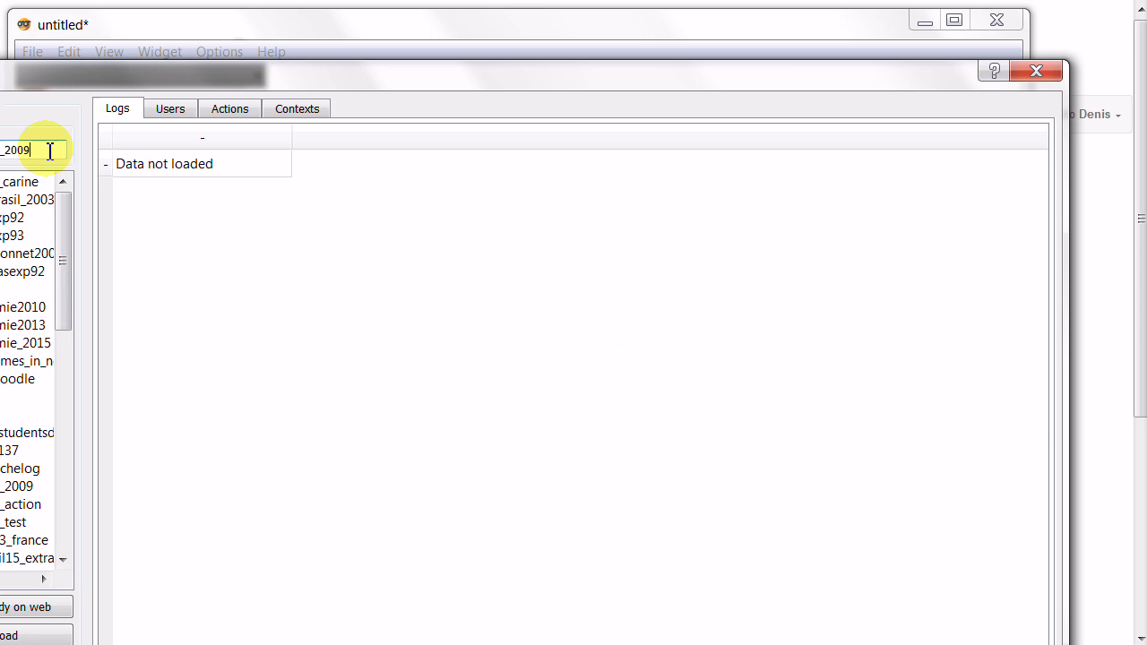
- Try to load the testedba2010 study into the Data widget after filtering the study list by edba
key("ctrl+a")
key("BackSpace")
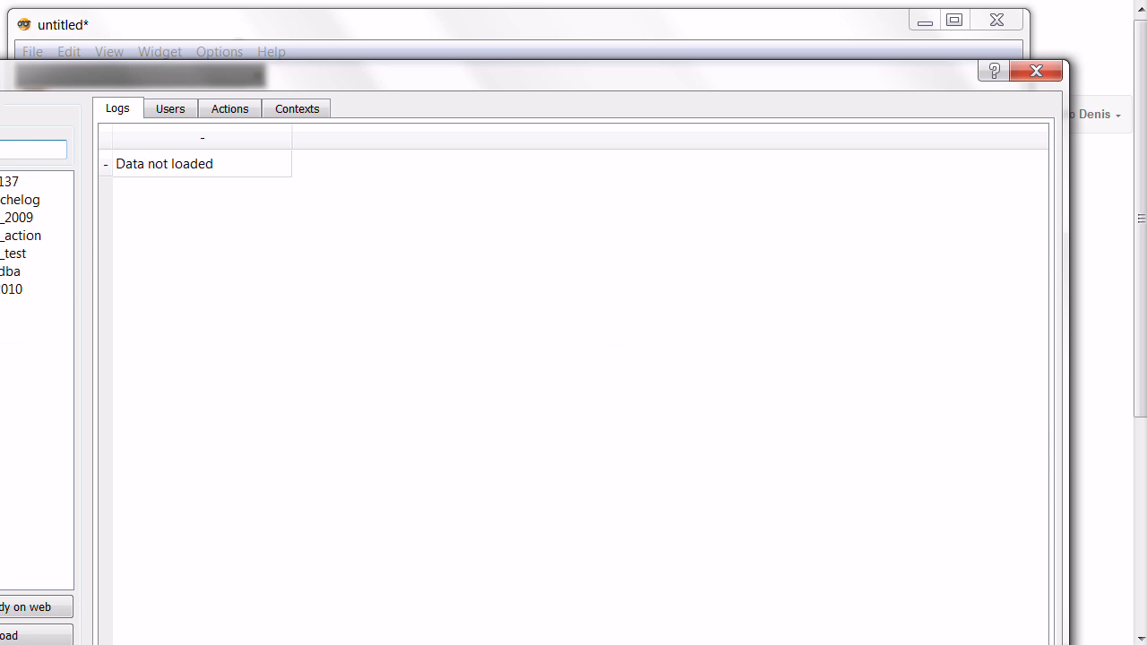
type("010")
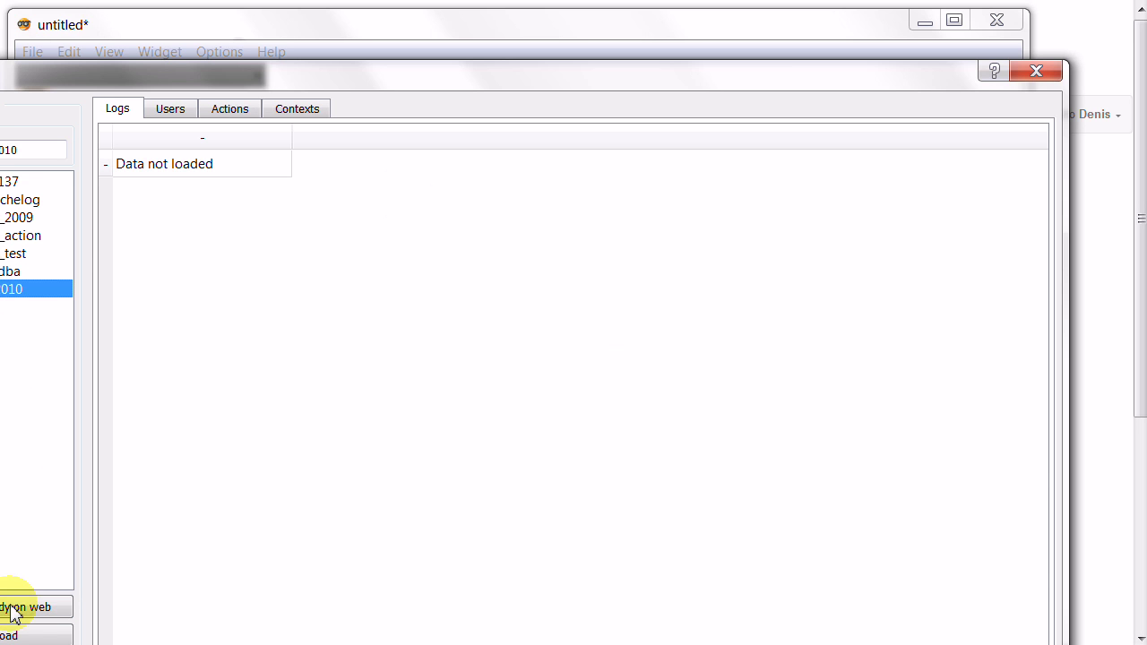
left_click(13, 636)
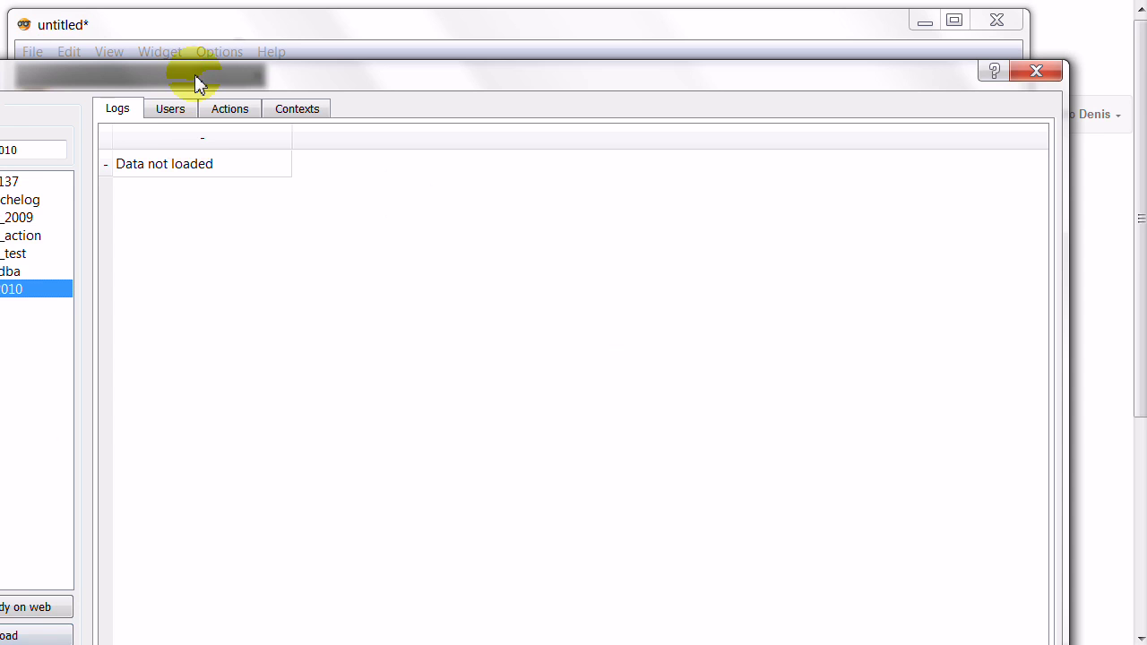
- Bring the Data window fully into view, filter the studies by edba, select testedba2010 and load it
left_click_drag(194, 75, 286, 57)
left_click_drag(126, 132, 32, 130)
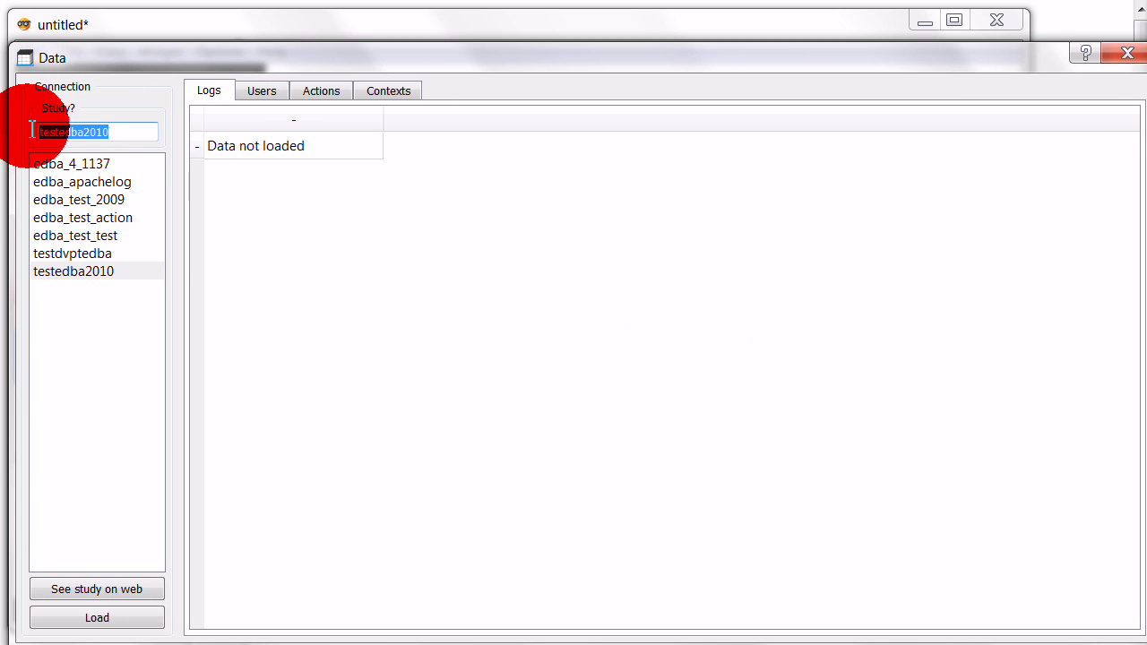
type("edba")
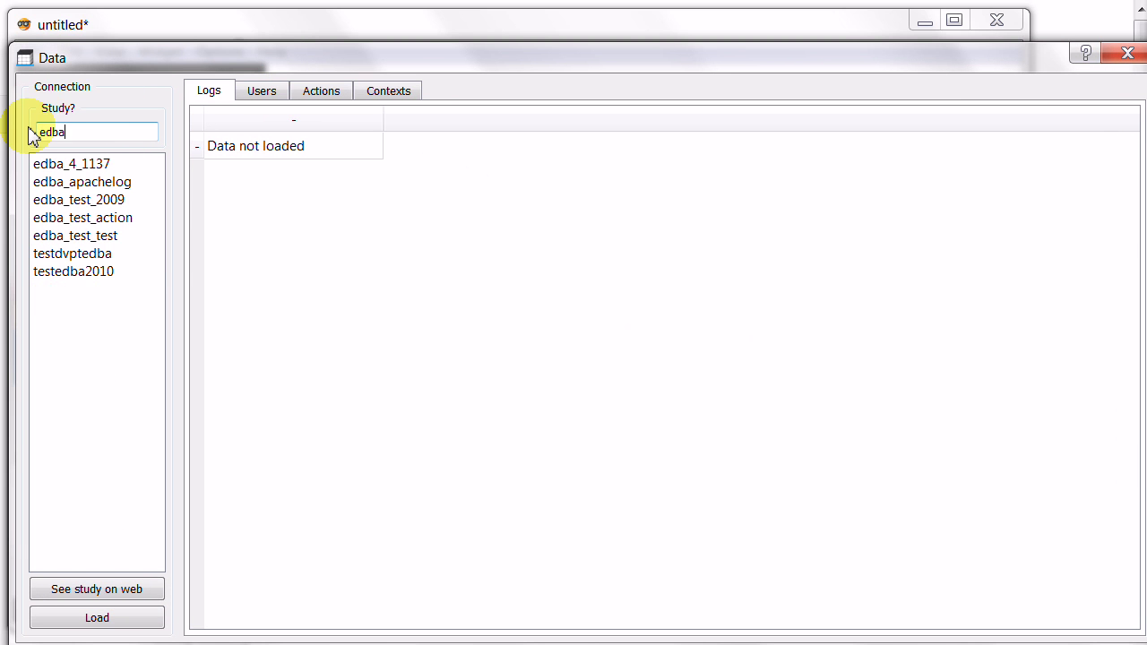
left_click(58, 274)
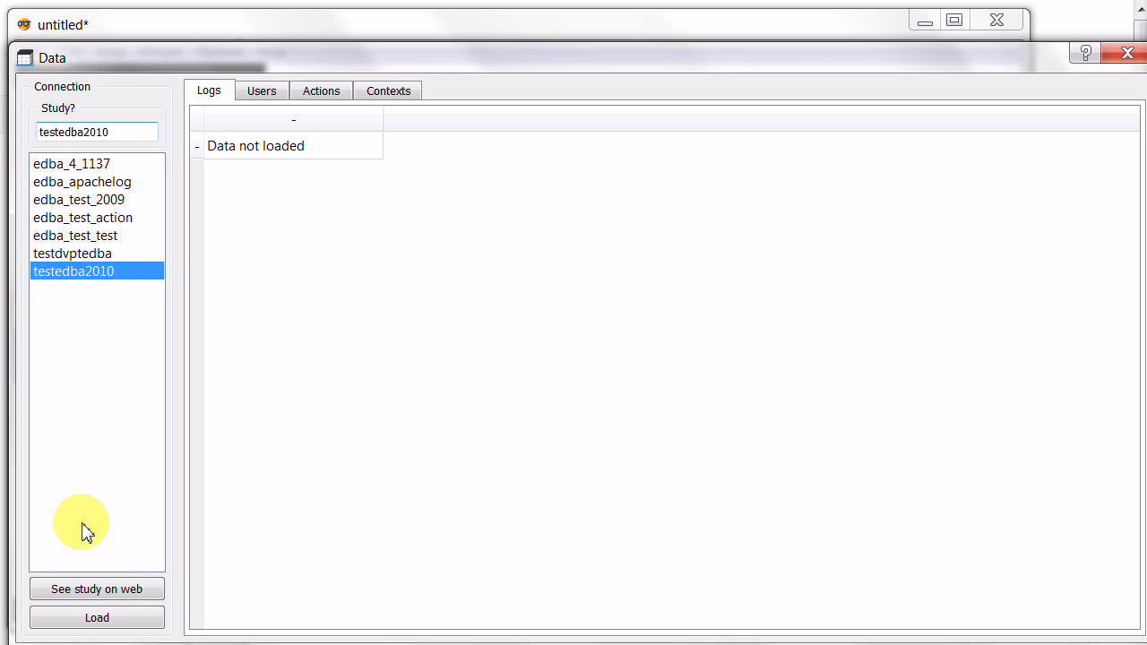
left_click(90, 618)
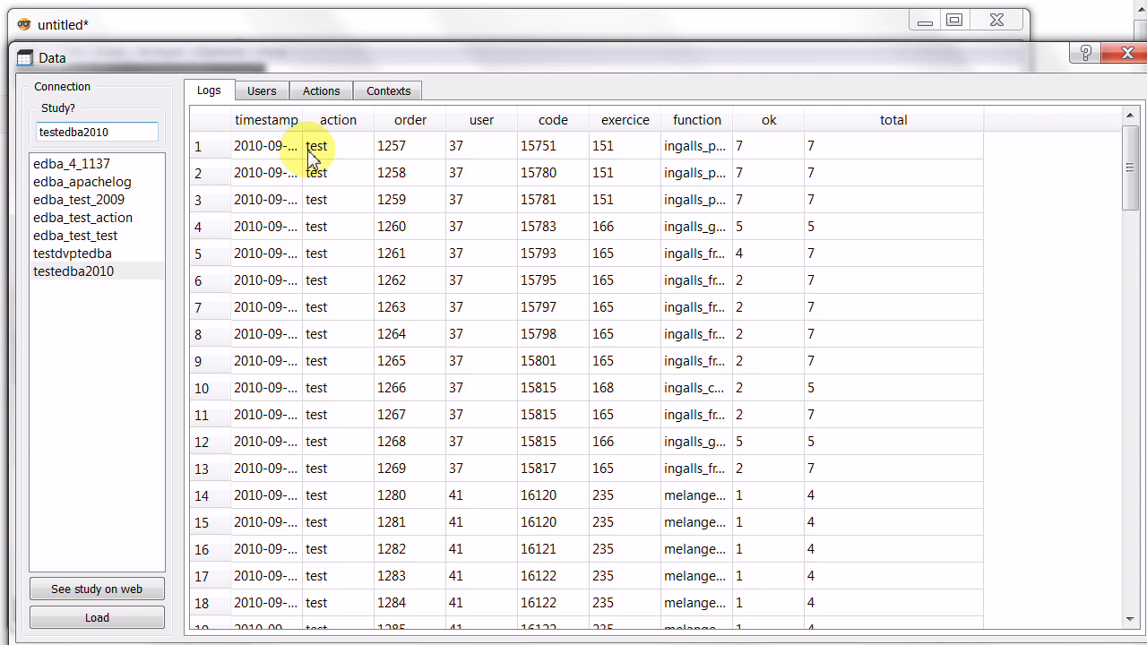
- Widen the timestamp column, review the loaded logs from first to last row, and close the Data window
left_click_drag(298, 119, 390, 120)
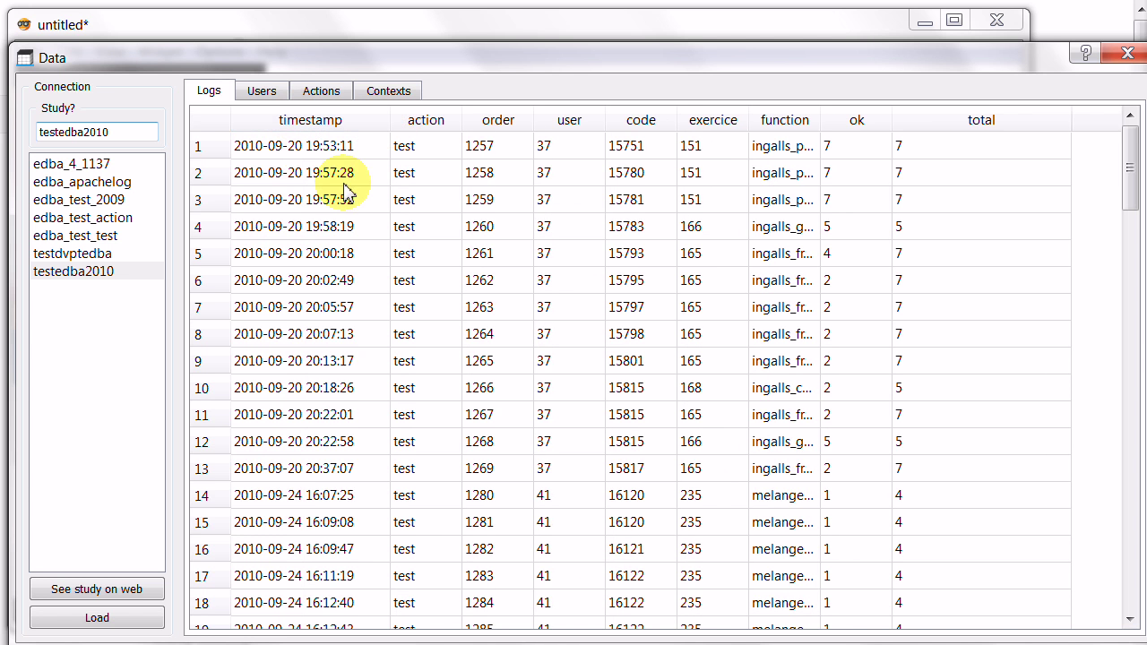
left_click_drag(1128, 151, 1108, 613)
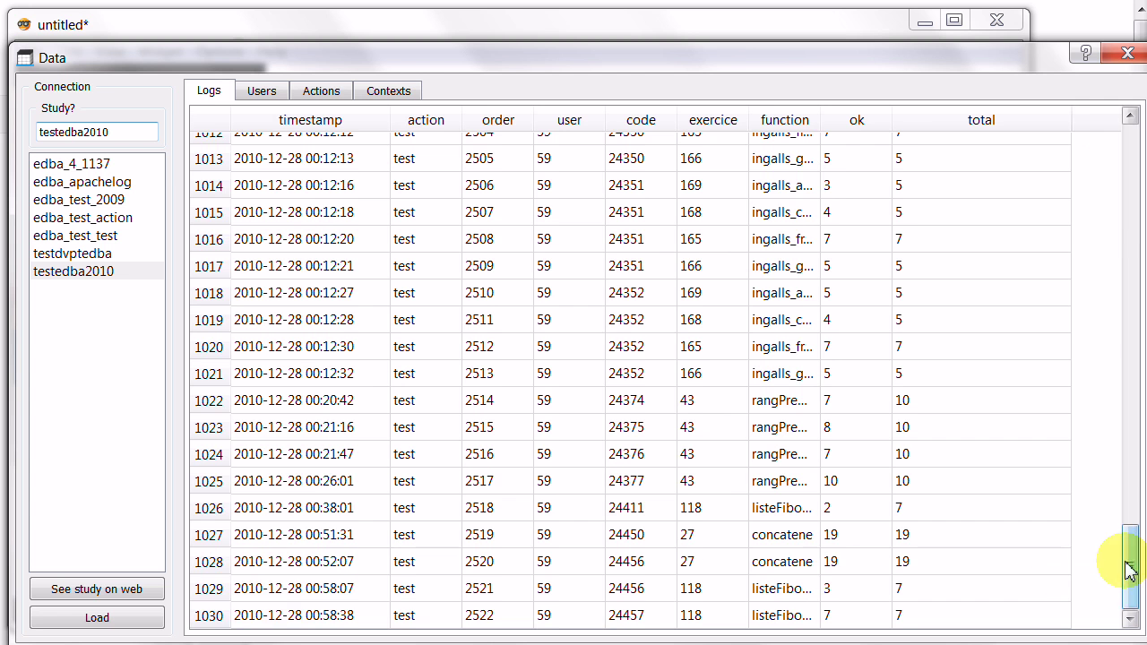
left_click_drag(1129, 555, 1130, 123)
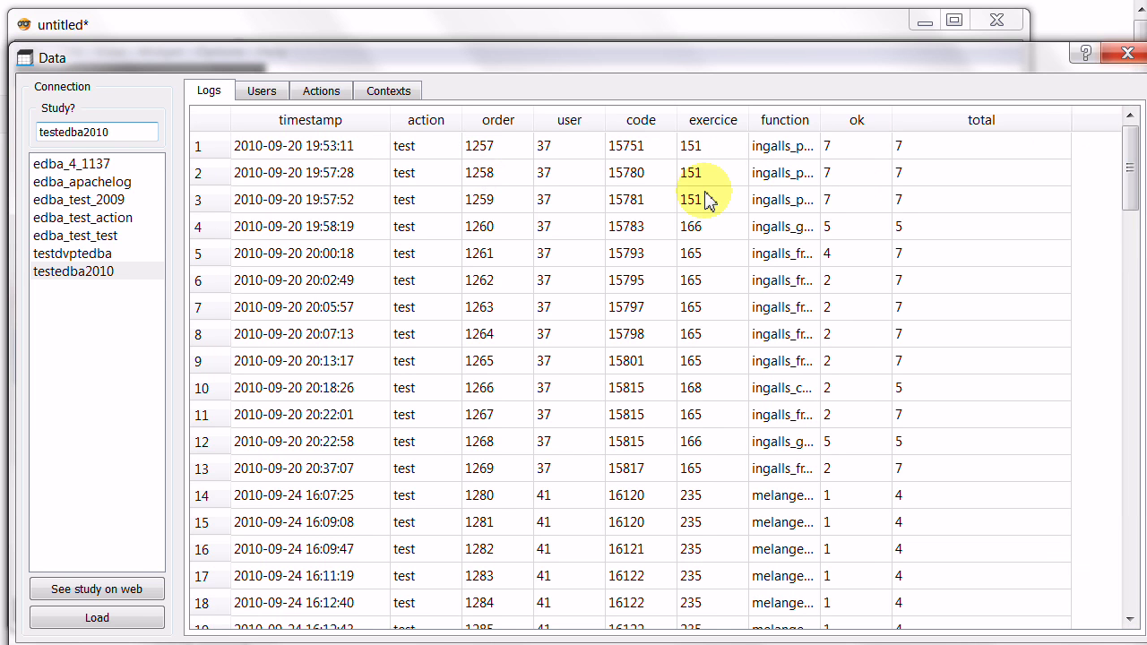
left_click(1127, 54)
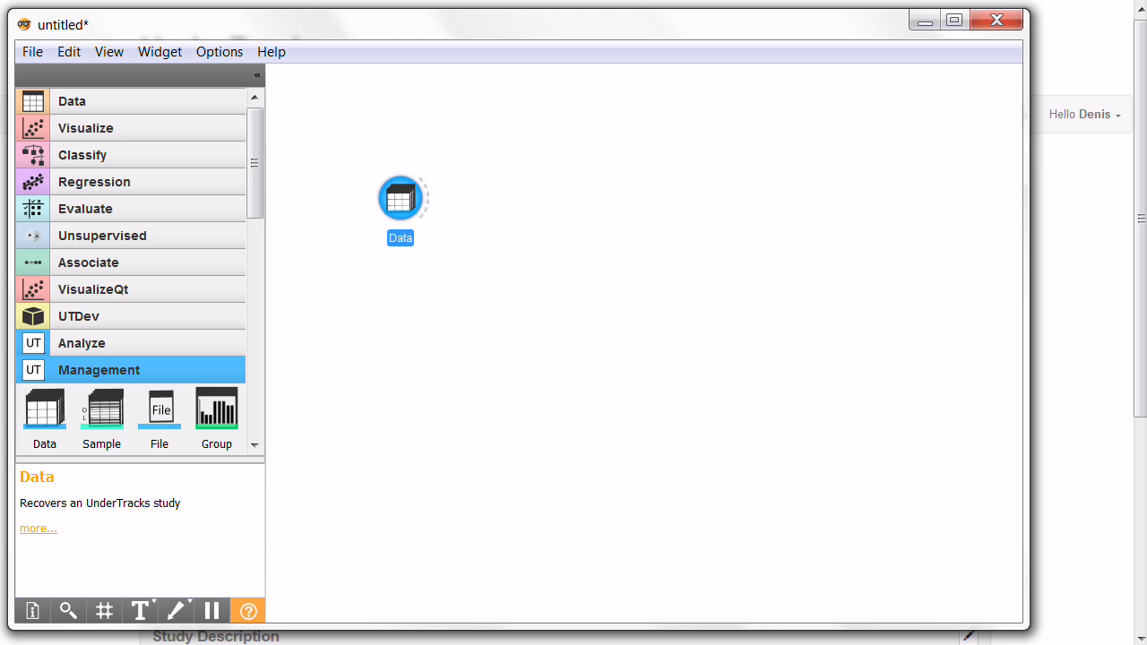
left_click(996, 19)
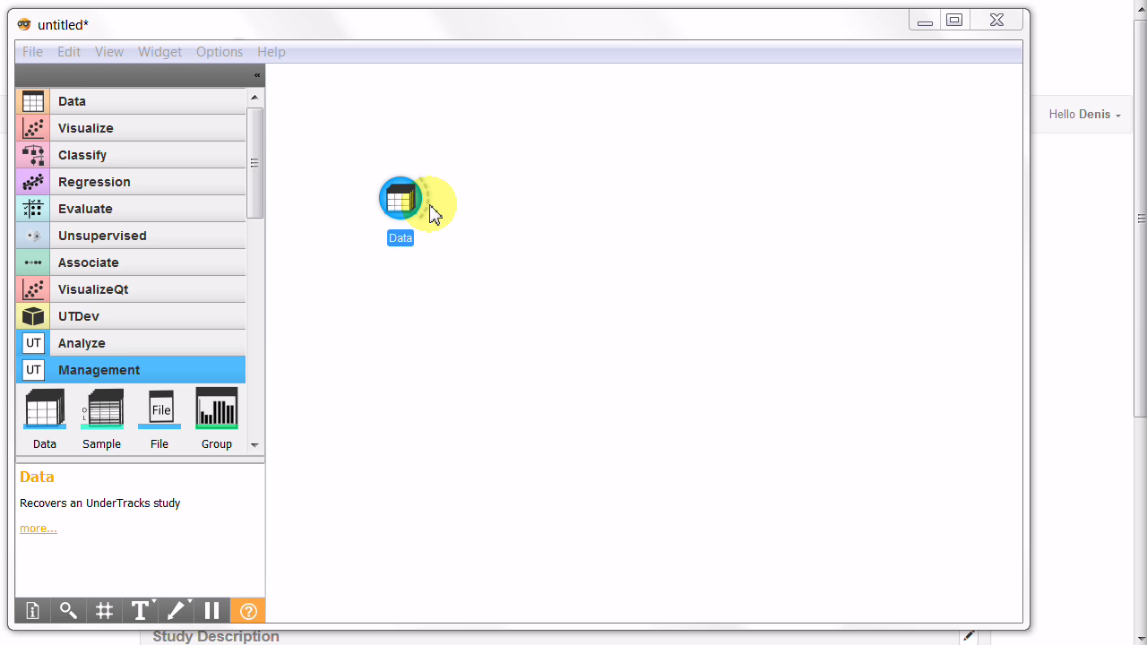
- Add the second listed Fun widget after Data, connecting the Logs Table output to its Table input
left_click_drag(431, 211, 523, 203)
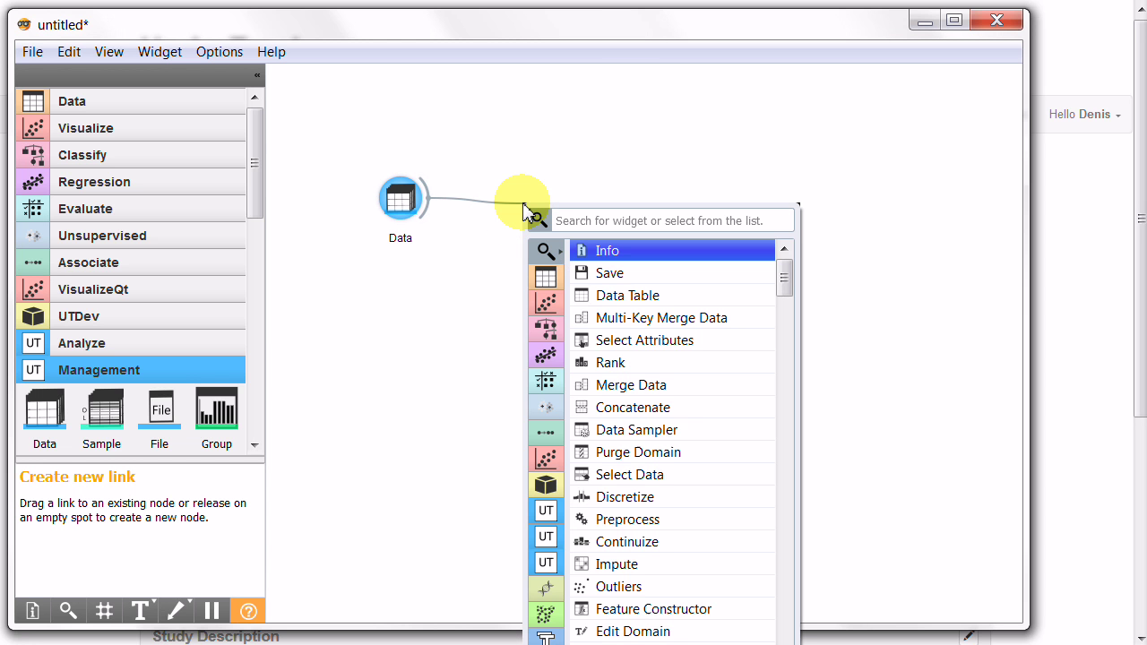
type("f")
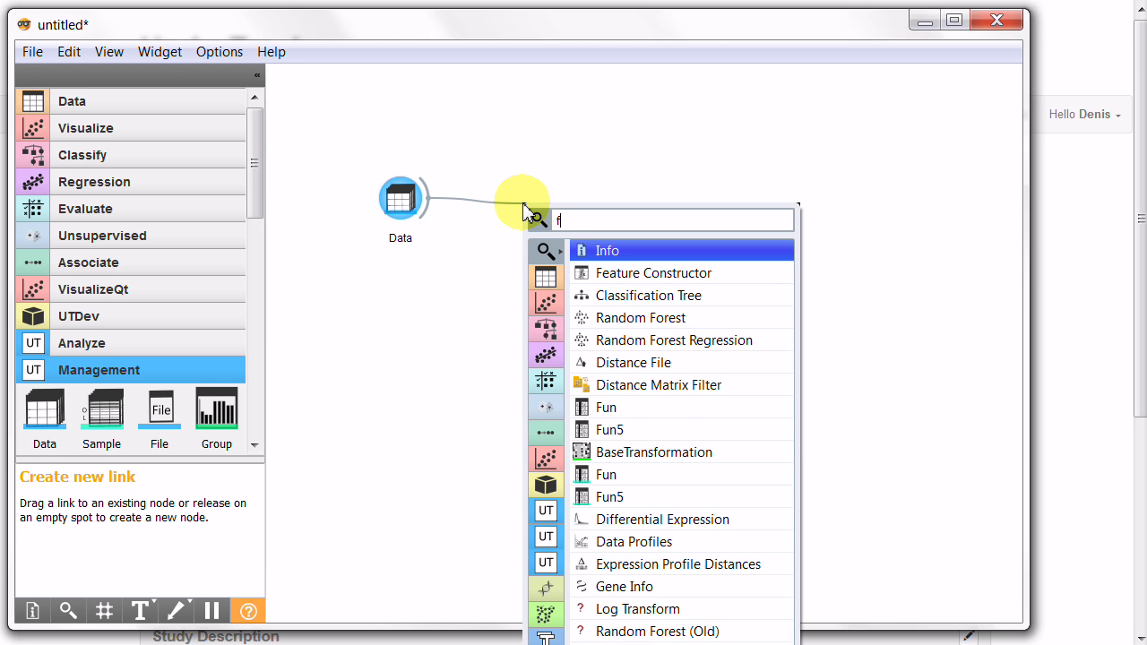
type("un")
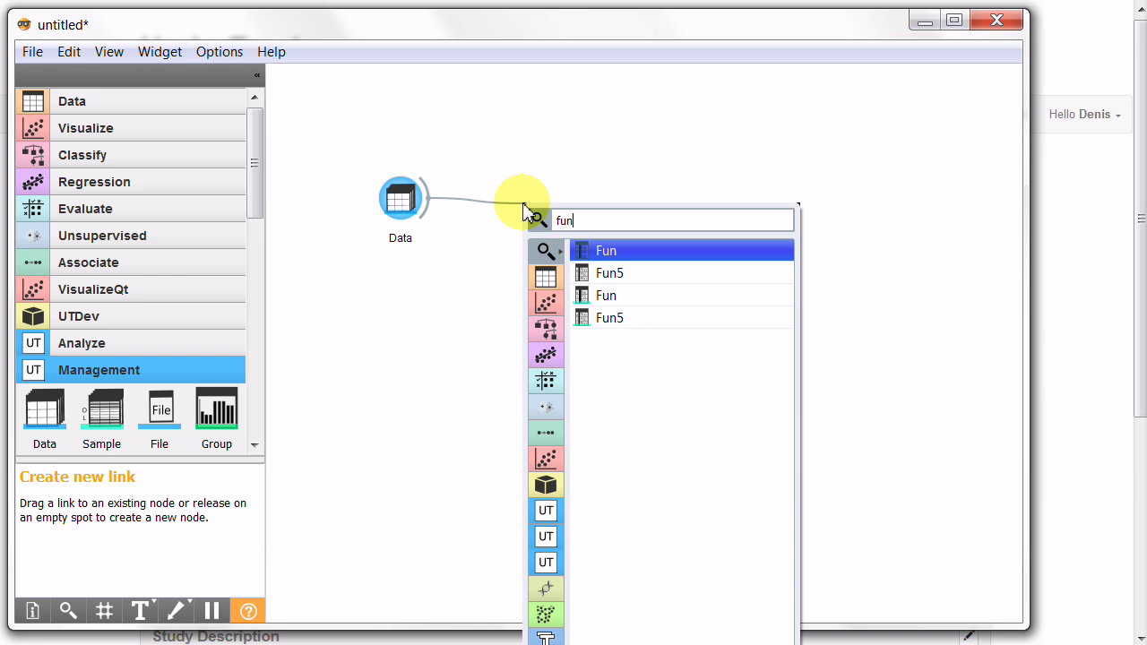
left_click(606, 296)
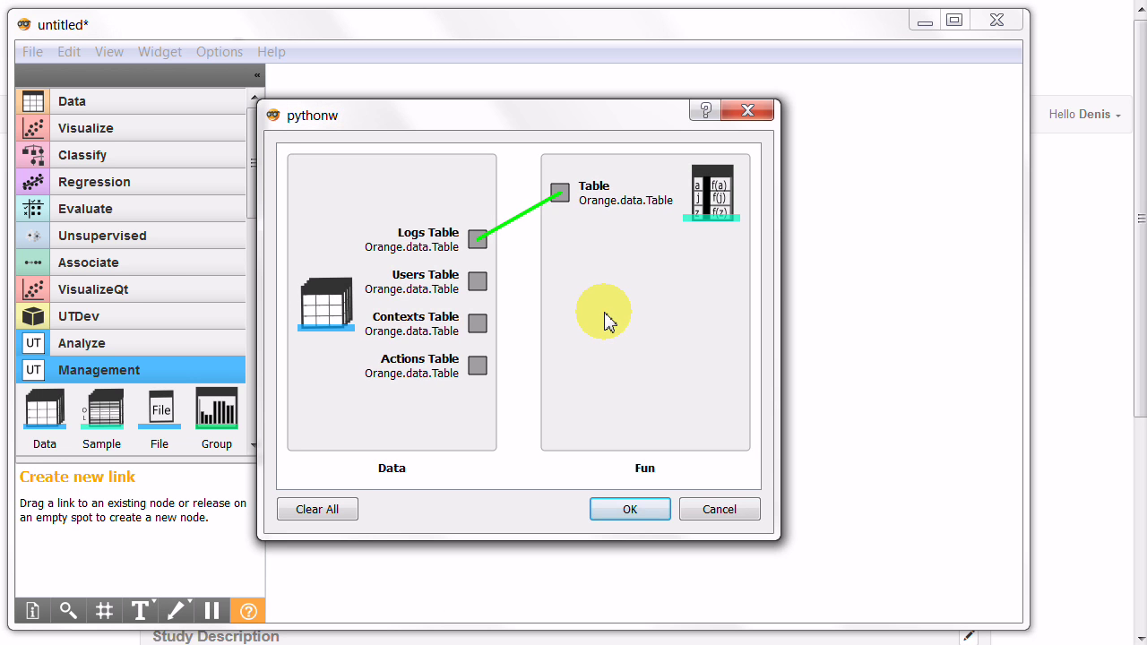
left_click(630, 507)
- Configure Fun with timestamp as the first attribute and $0[5:7] as the function, and apply it
double_click(538, 210)
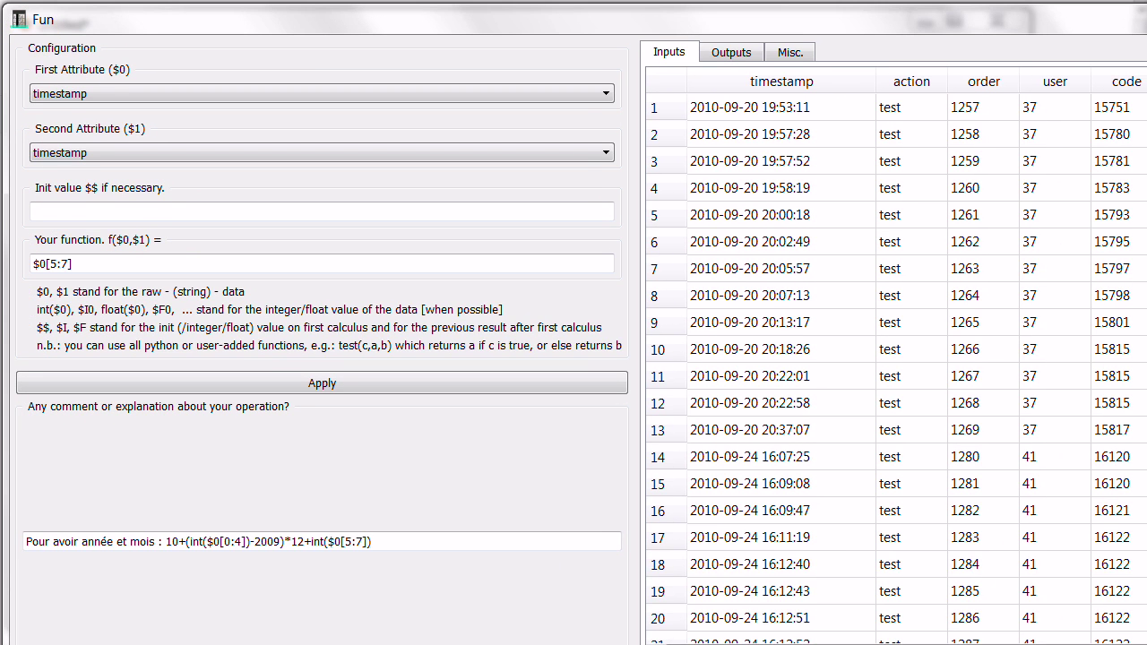
mouse_move(1097, 644)
left_mouse_down()
mouse_move(1096, 595)
mouse_move(1097, 627)
left_mouse_up()
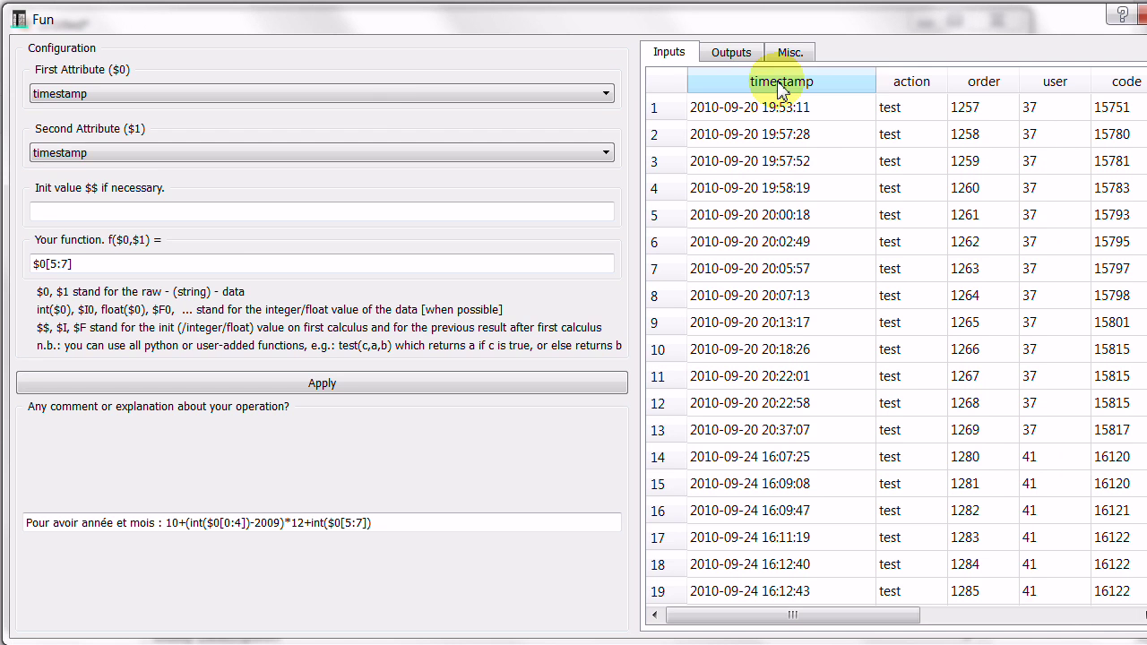
left_click(363, 96)
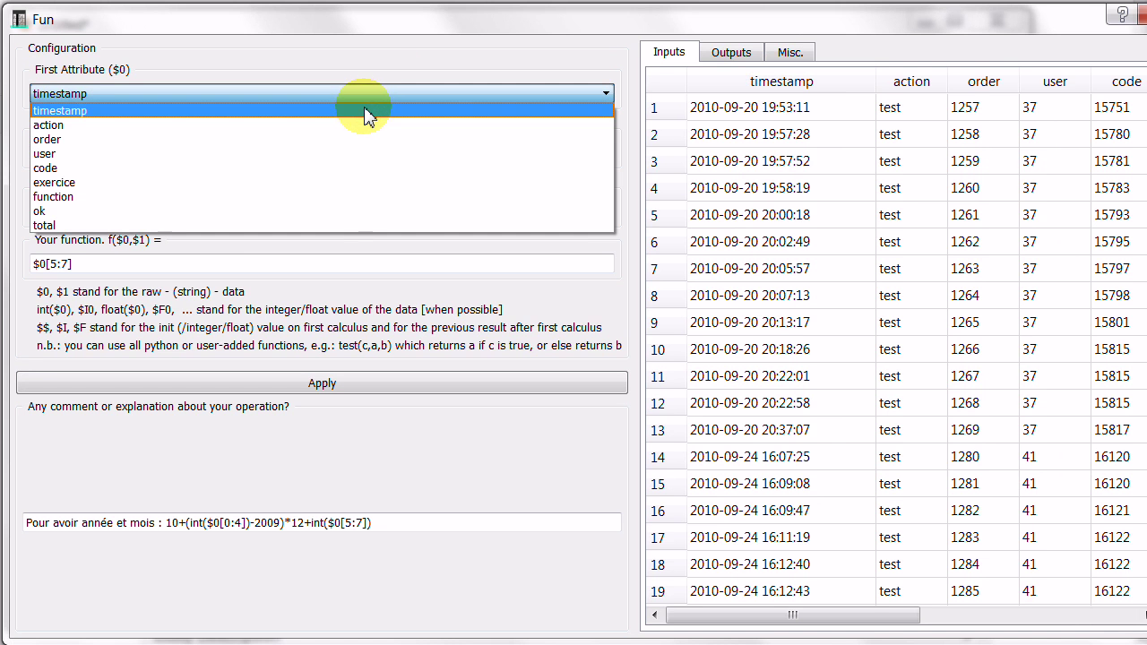
left_click(365, 112)
left_click_drag(85, 269, 24, 269)
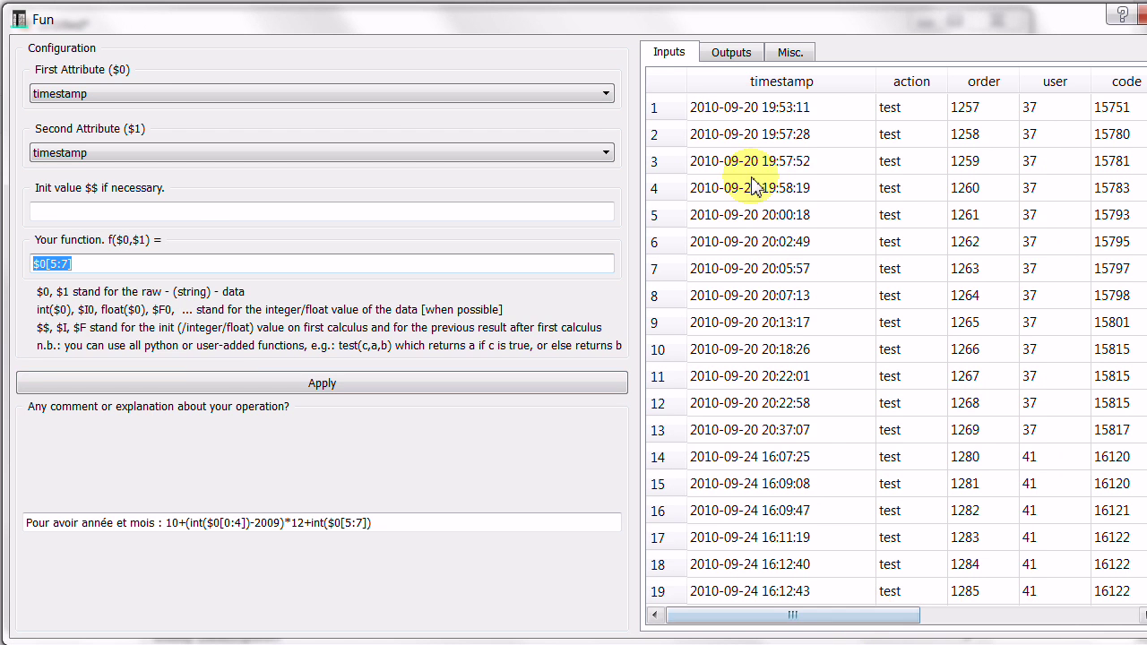
left_click(238, 383)
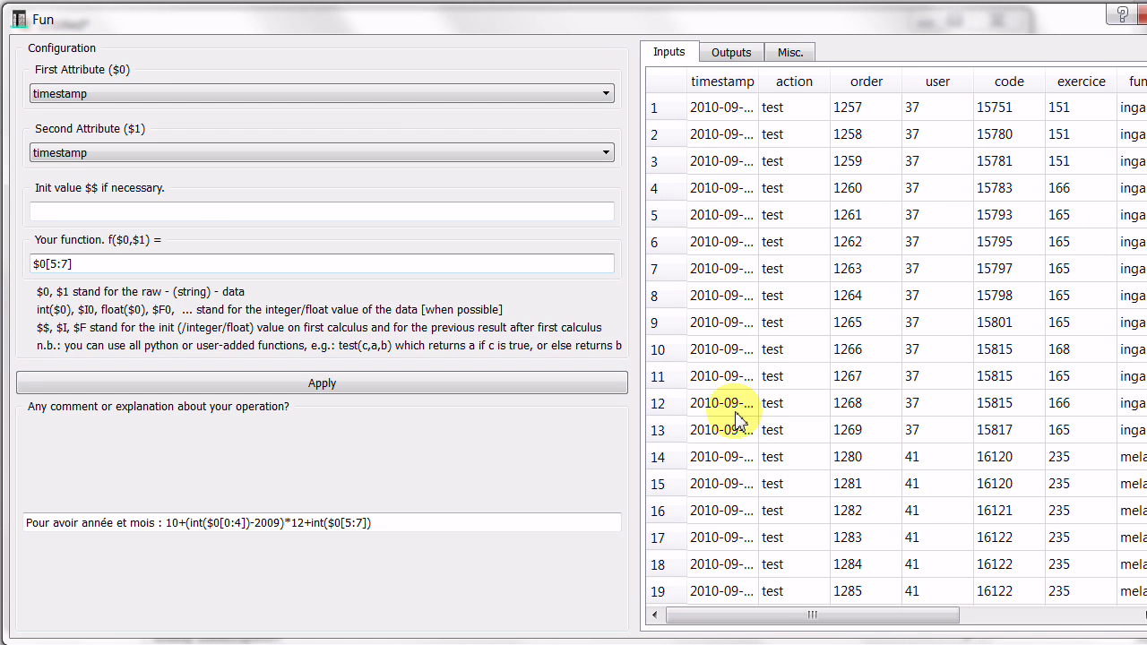
- Inspect the new Date column in the Fun widget's output table and close the widget window
left_click(744, 55)
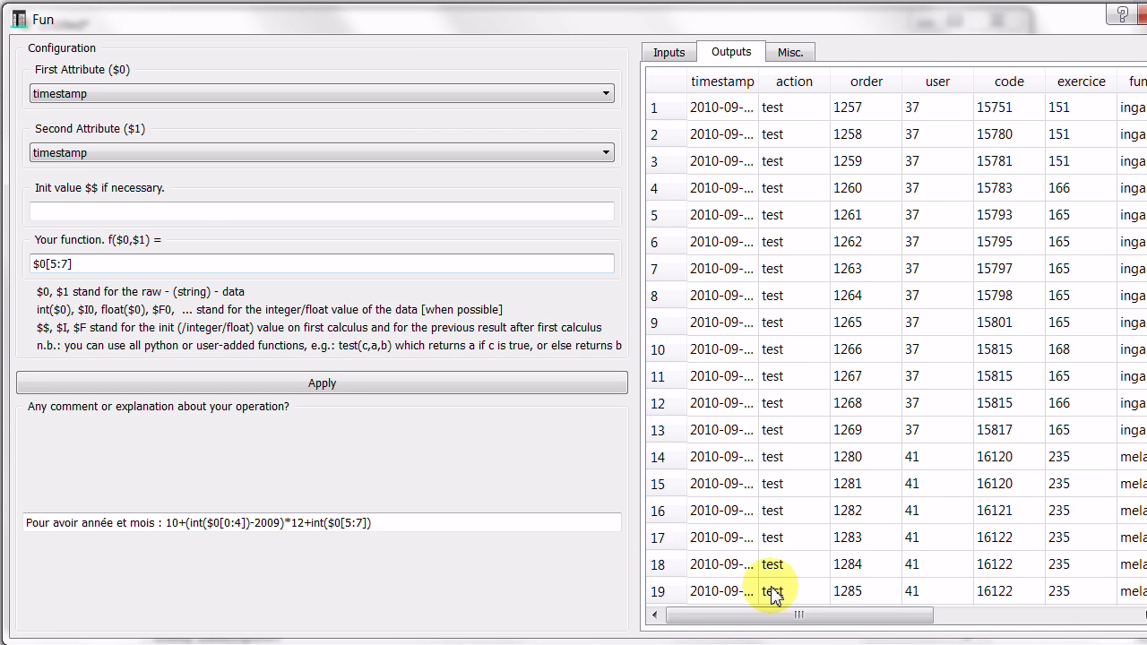
left_click_drag(768, 615, 1087, 608)
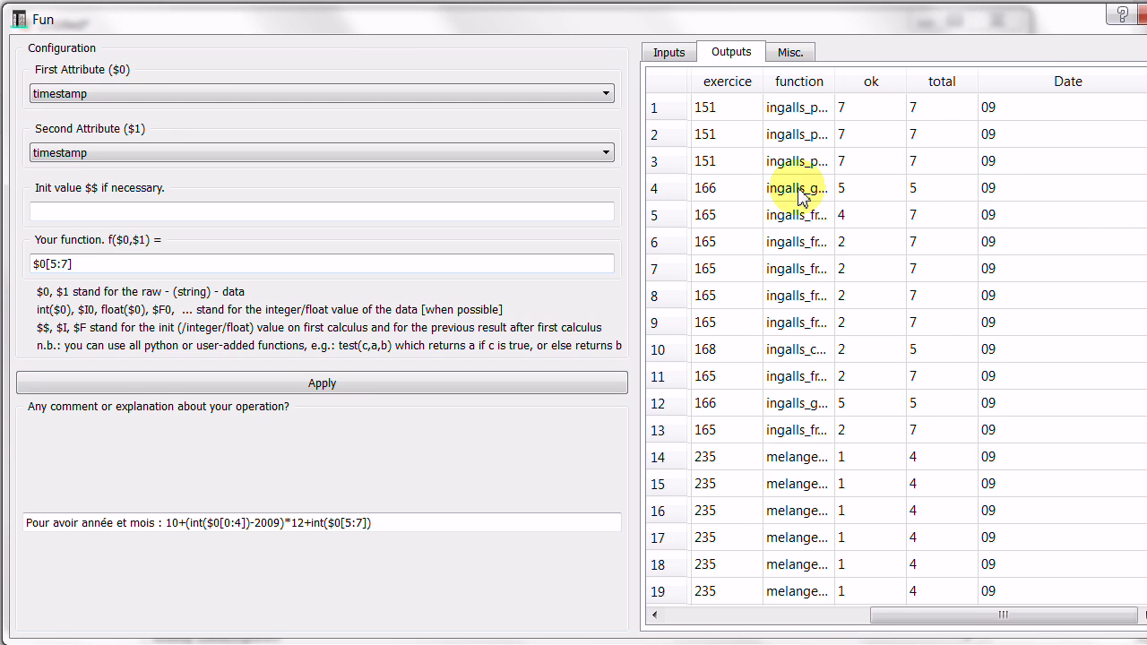
left_click(1140, 16)
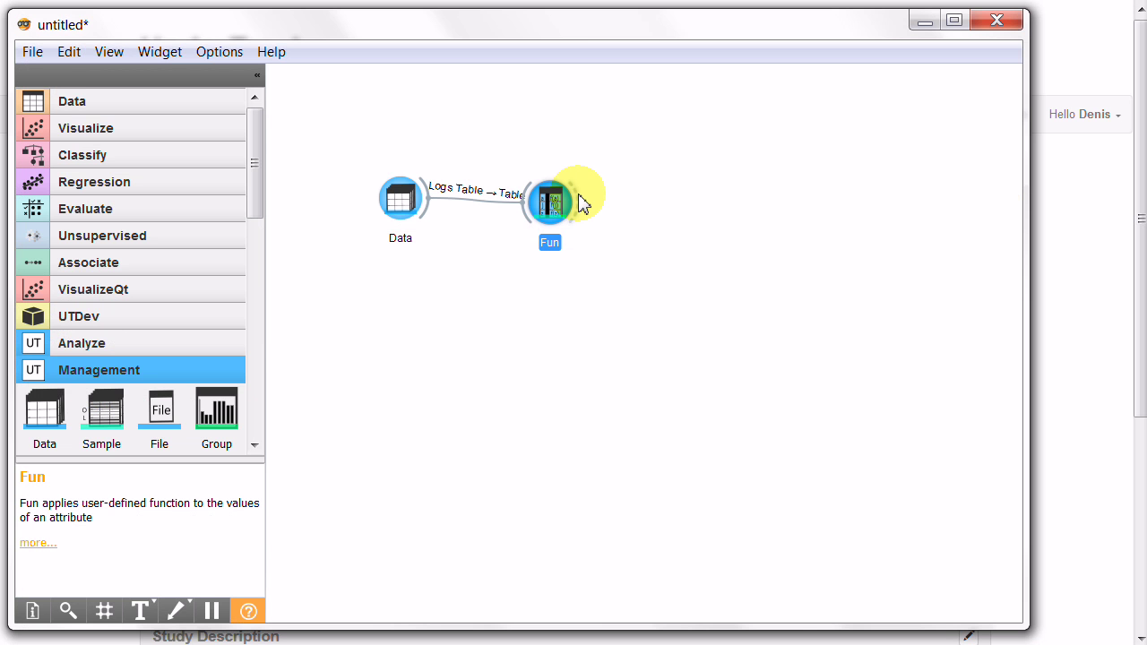
left_click(997, 19)
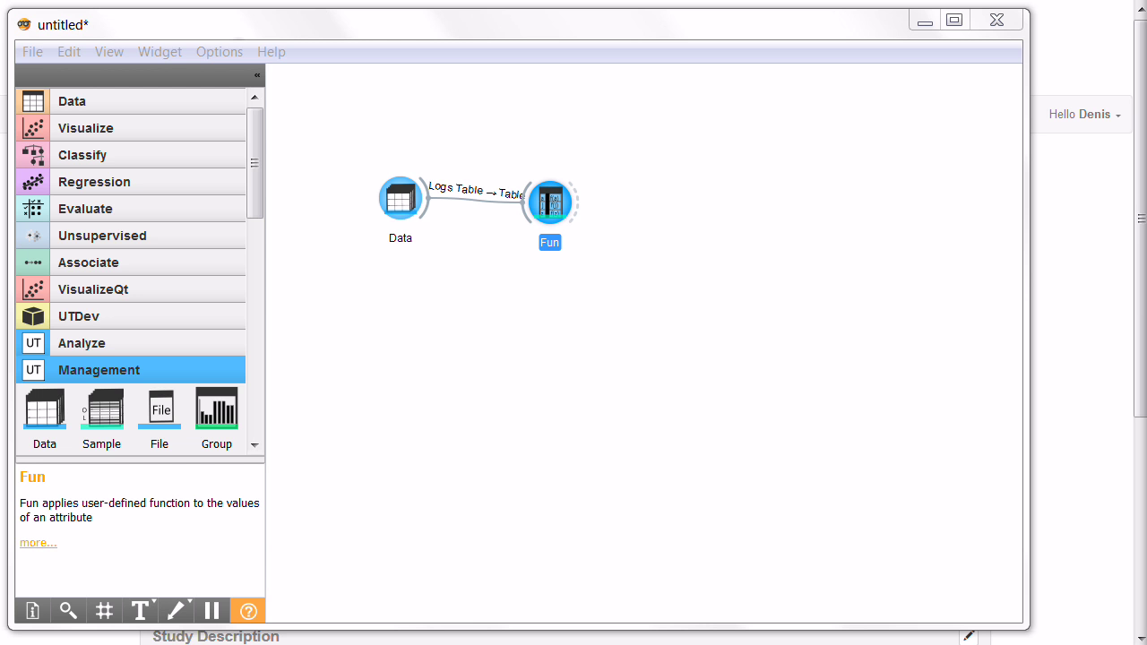
- Add the second listed Count widget after Fun, connected to the Fun output
left_click_drag(579, 201, 670, 206)
type("count")
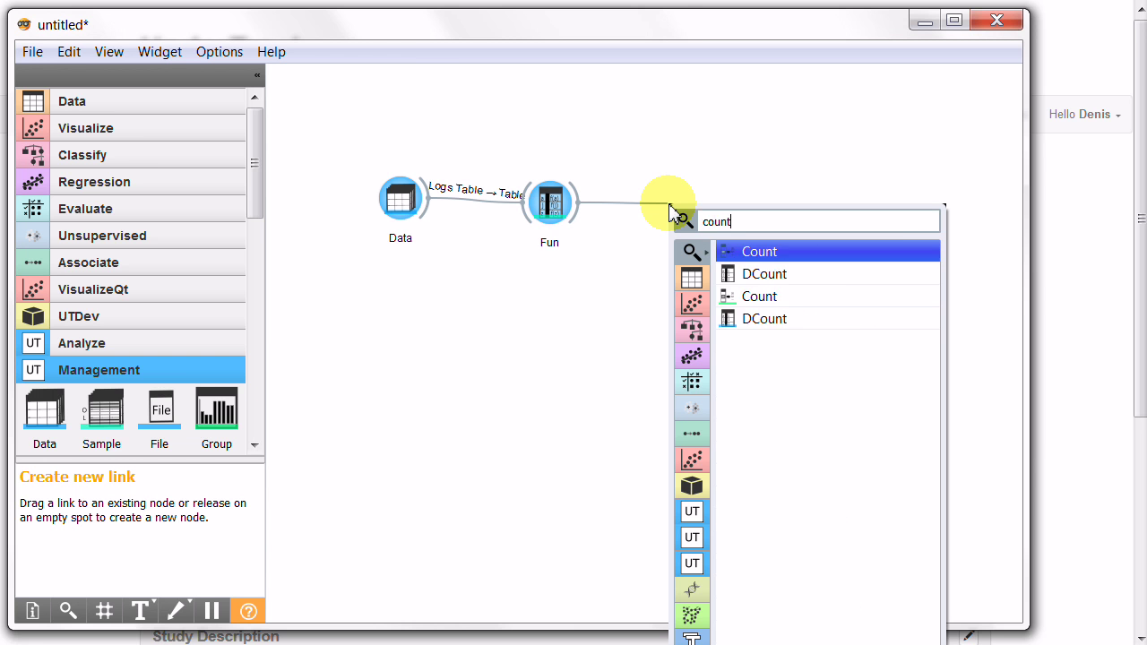
left_click(755, 296)
- Apply the Count widget with Date as the count attribute, inspect its output table and close the window
double_click(696, 201)
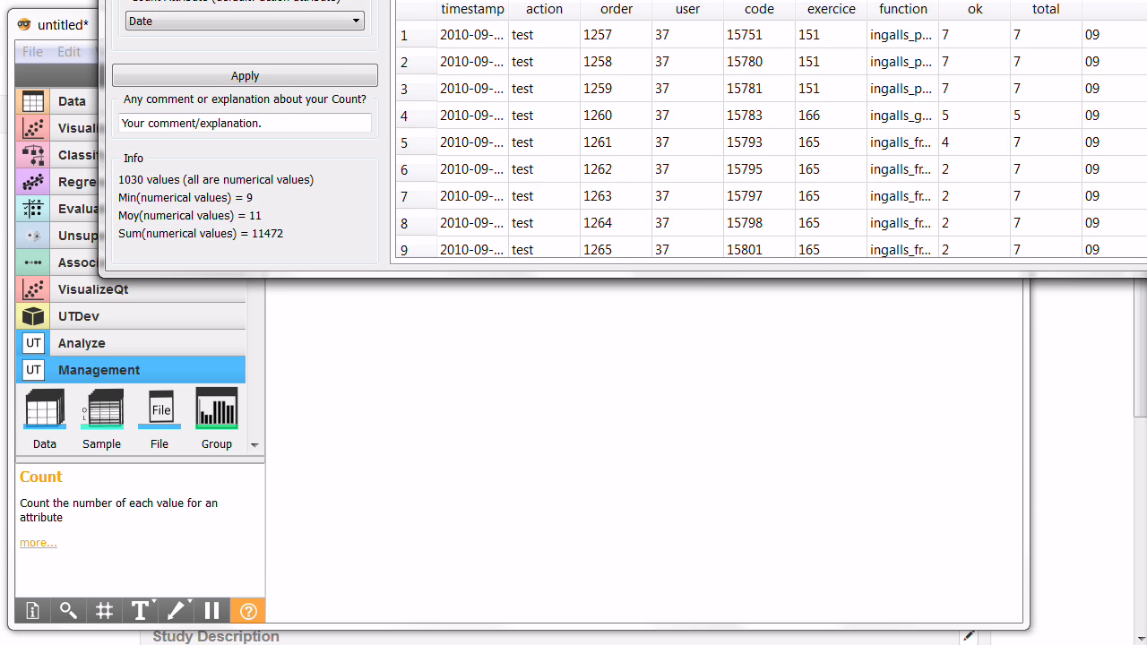
mouse_move(1146, 27)
left_mouse_down()
mouse_move(1146, 254)
mouse_move(1146, 27)
left_mouse_up()
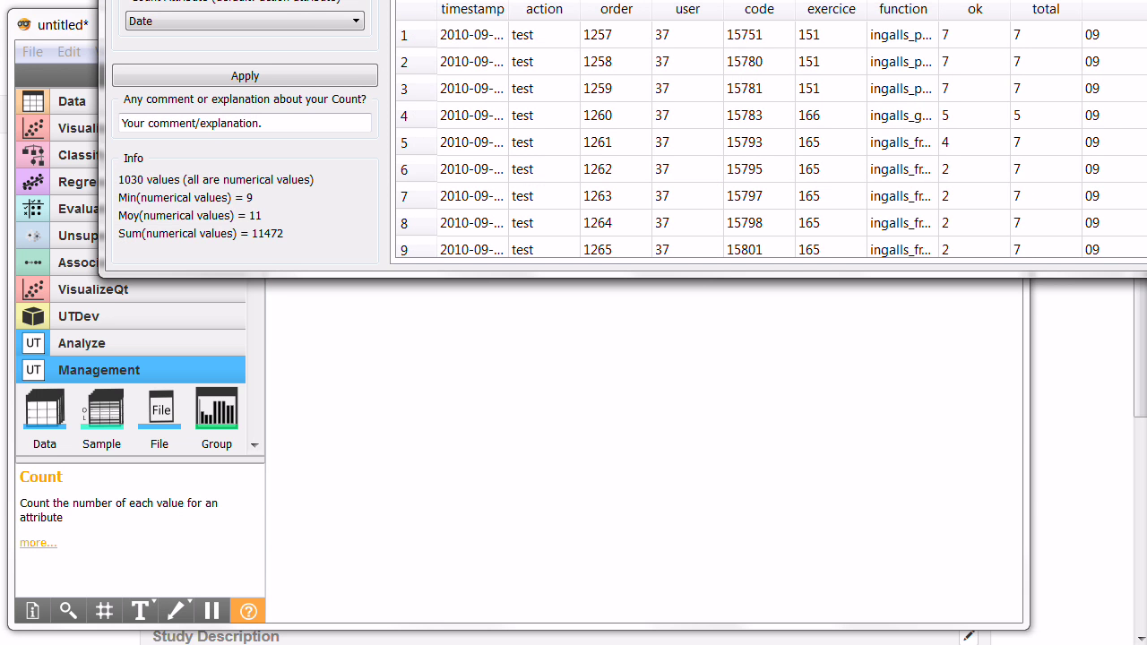
left_click(330, 78)
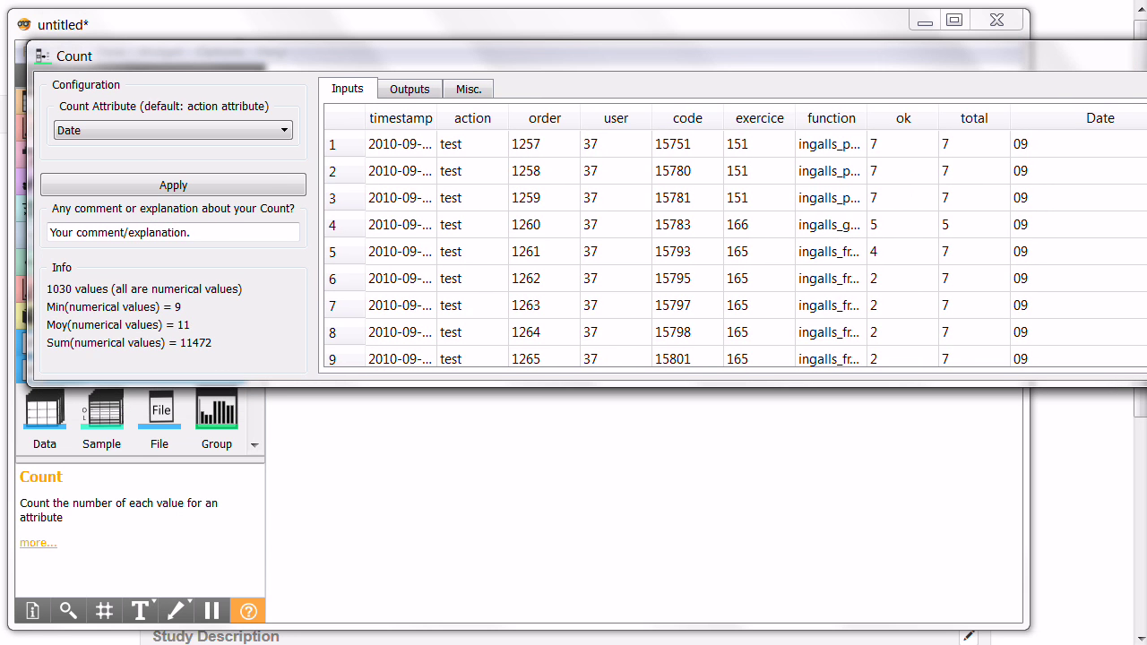
left_click_drag(1144, 114, 1123, 117)
left_click_drag(923, 357, 1003, 359)
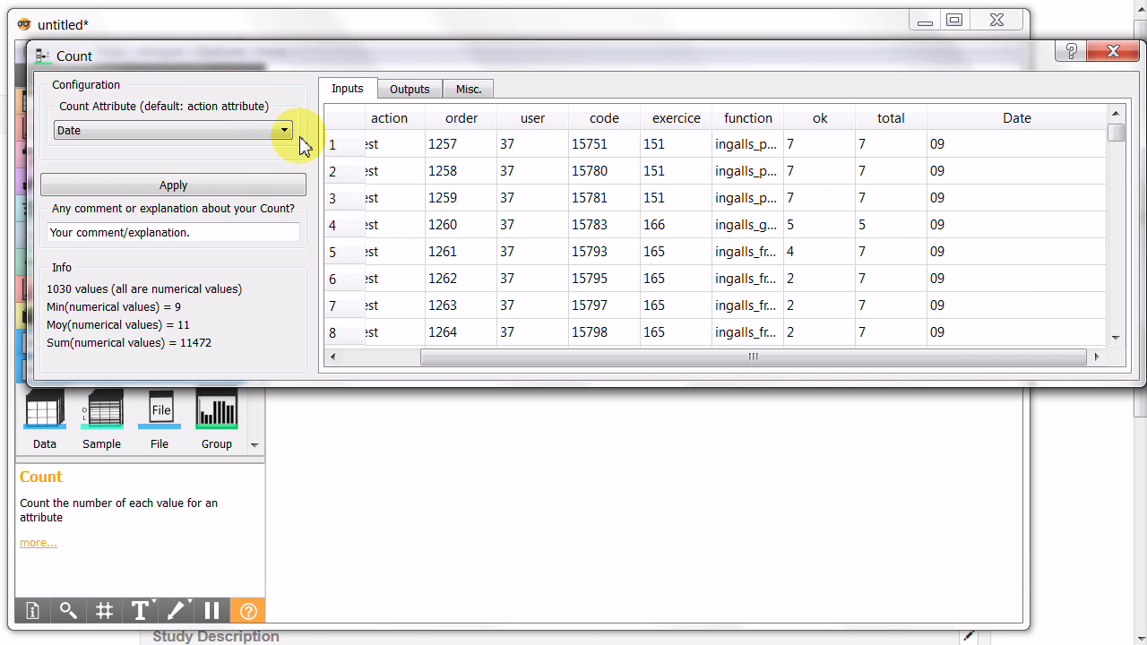
left_click(195, 192)
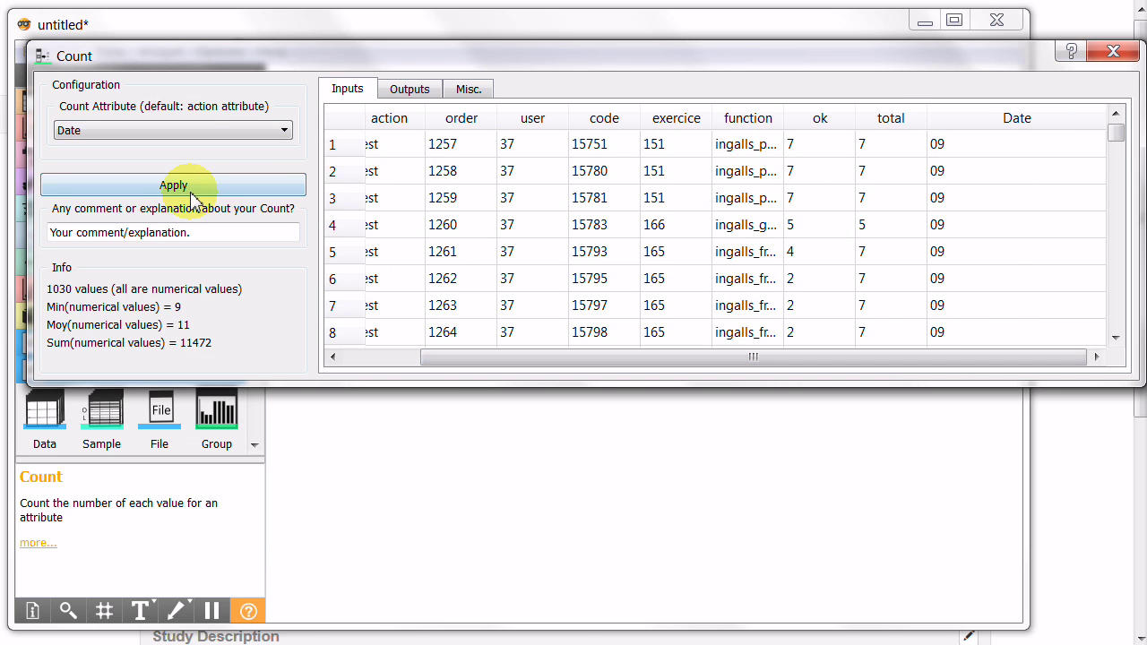
left_click(409, 89)
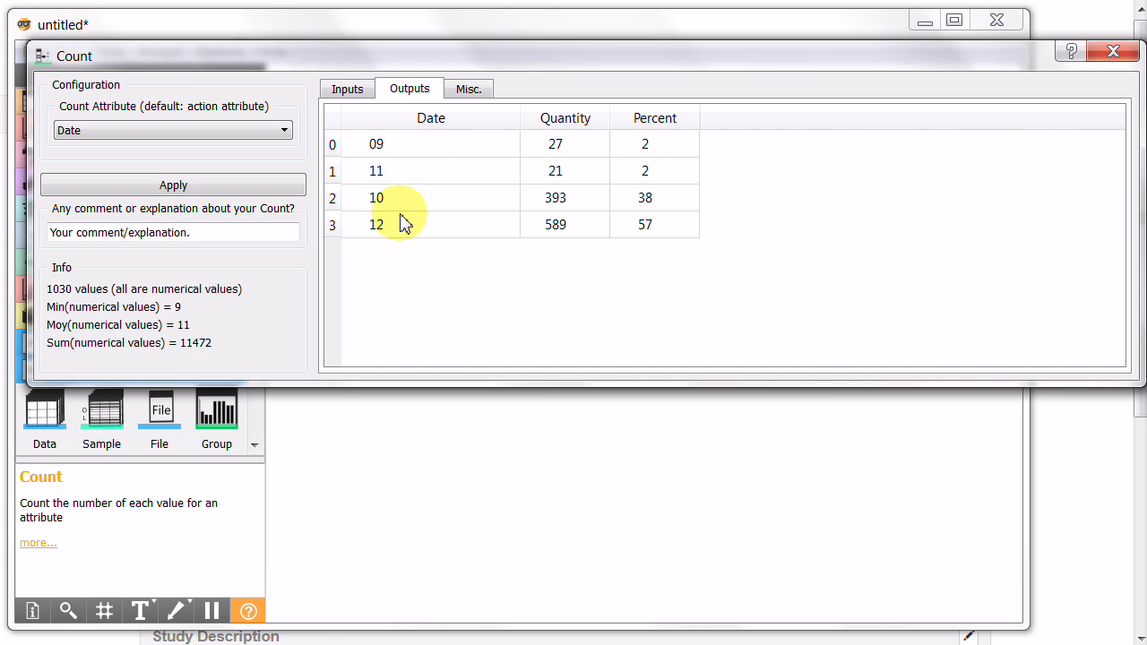
left_click(1103, 56)
- Add the second listed Sort widget after Count, connecting the Count Table output to its Table input
left_click_drag(724, 207, 806, 199)
type("sort")
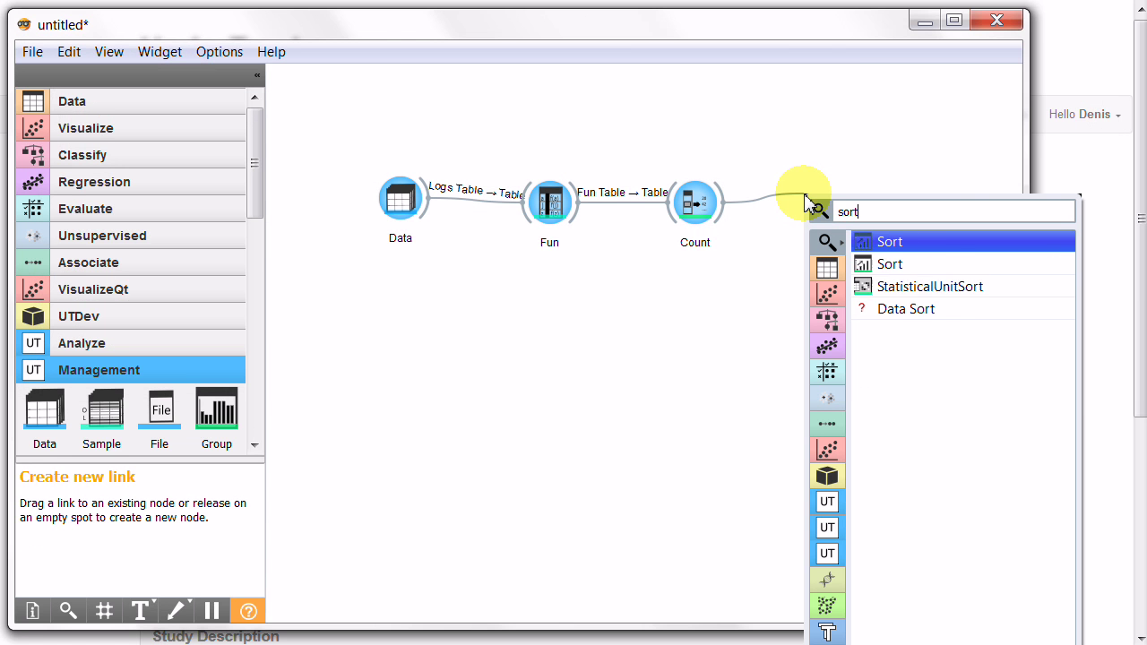
left_click(896, 264)
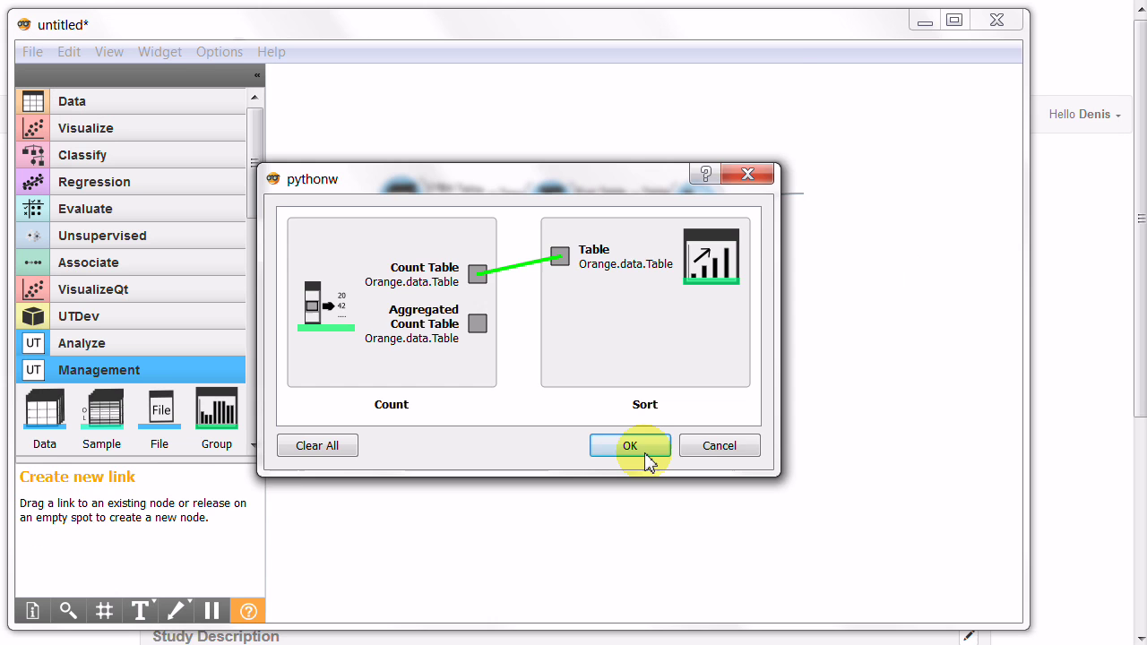
left_click(647, 455)
- Apply the Sort widget with Date as both the main key and the secondary key
double_click(831, 195)
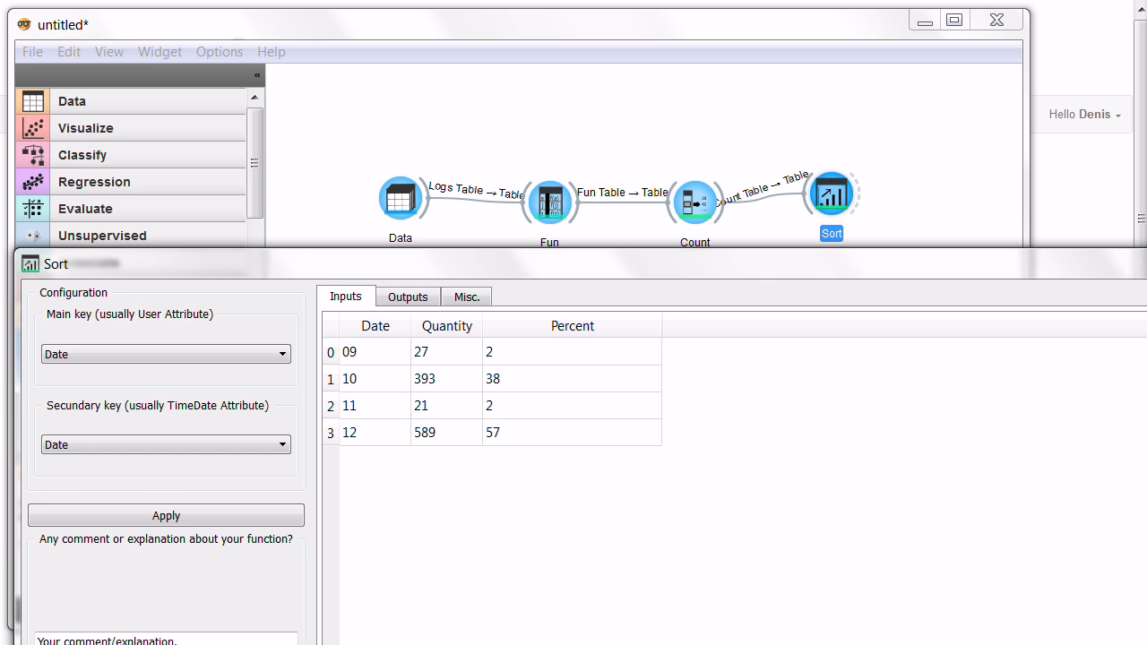
left_click_drag(1146, 644, 994, 551)
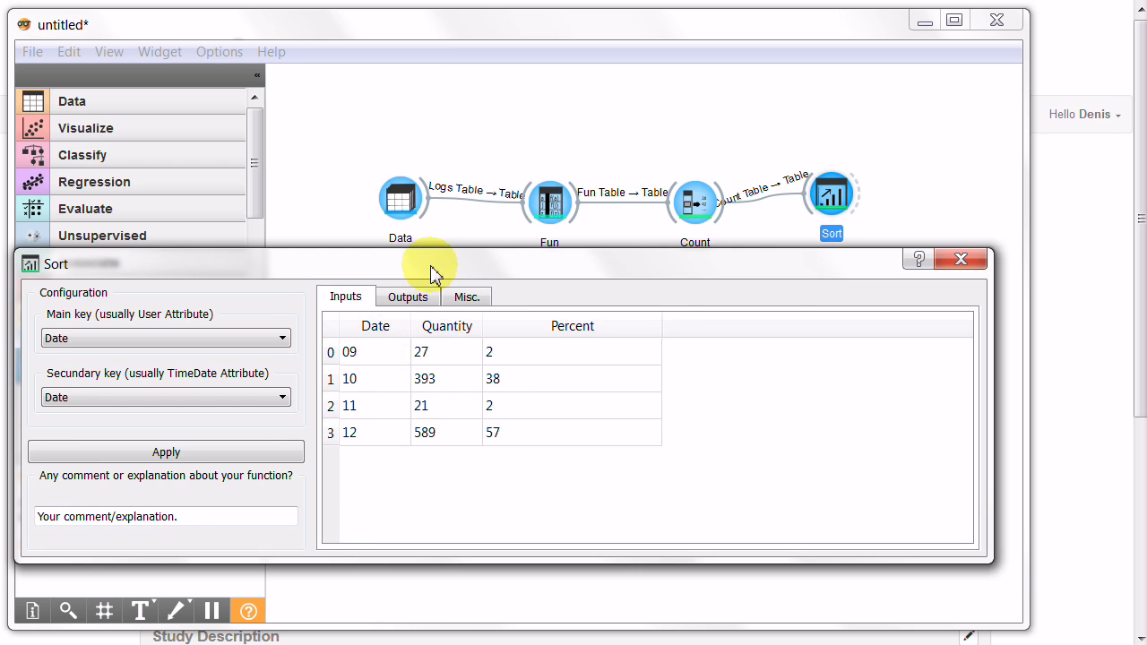
left_click_drag(430, 273, 509, 206)
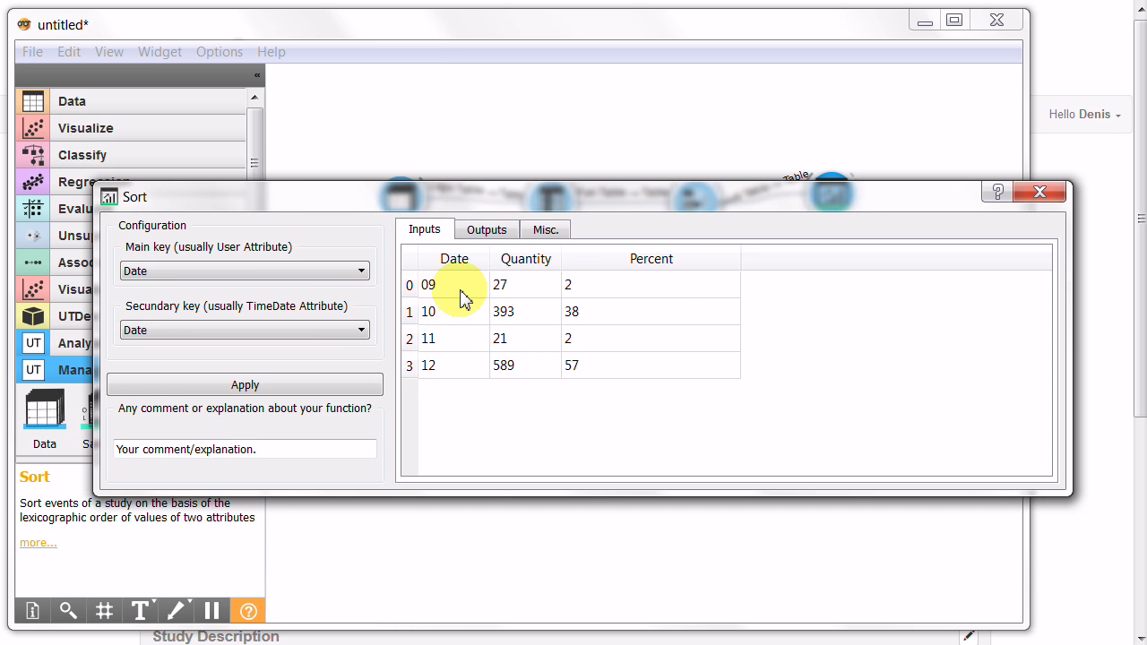
left_click(327, 275)
left_click(314, 288)
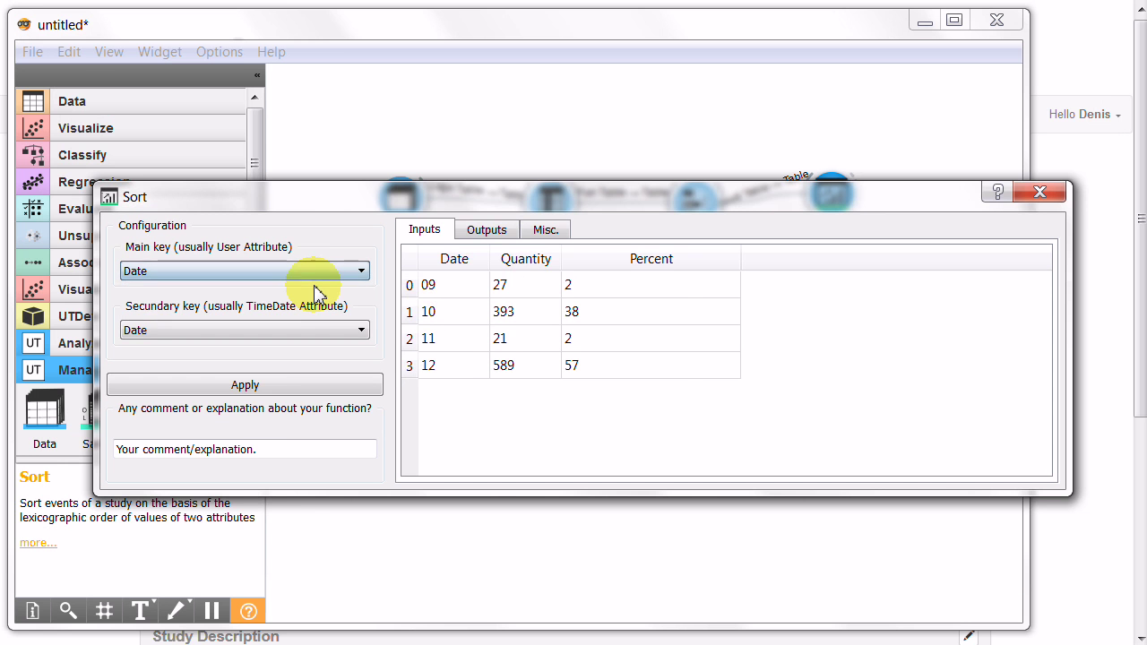
left_click(281, 384)
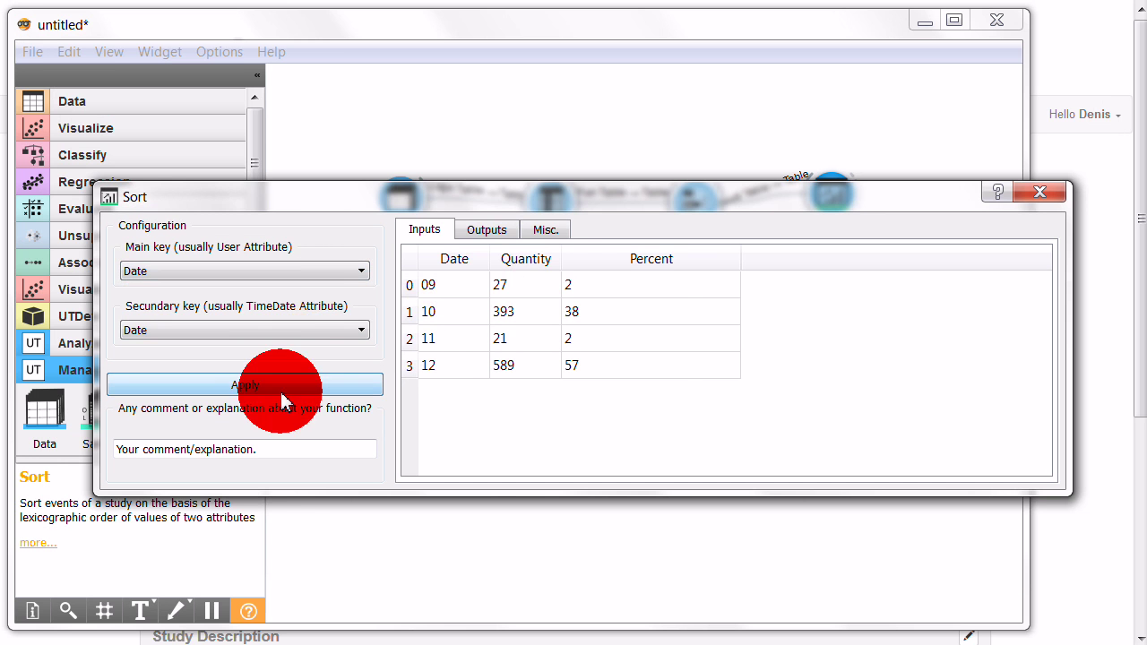
- Compare the Sort widget's input and output tables with Count's output table, and close both widget windows
left_click(485, 231)
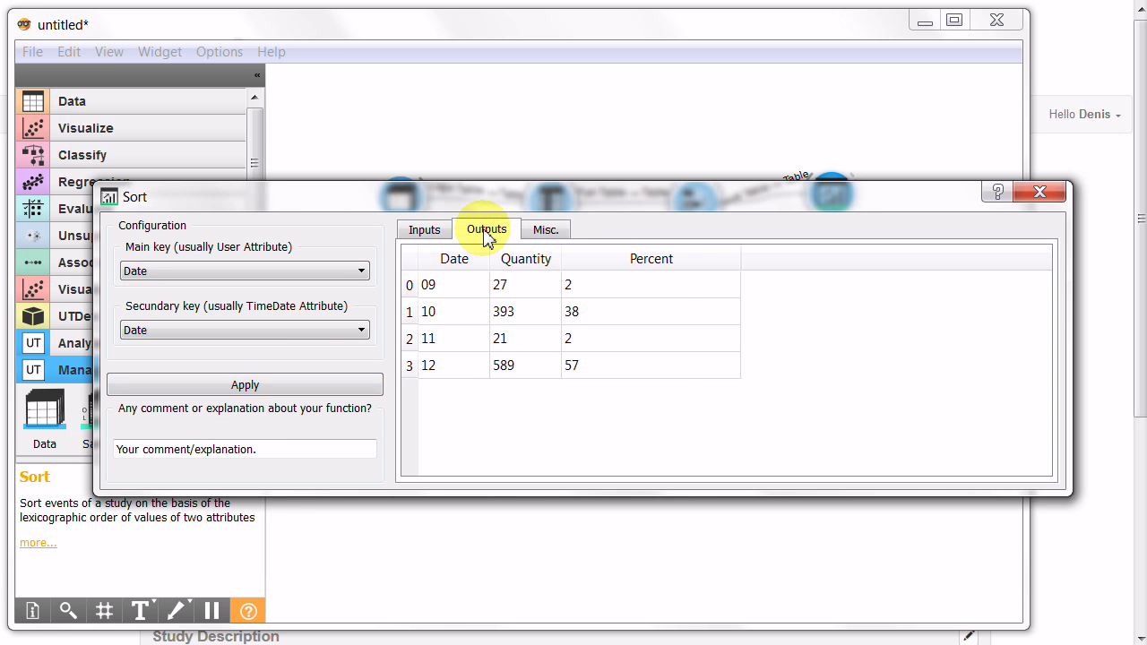
left_click(429, 235)
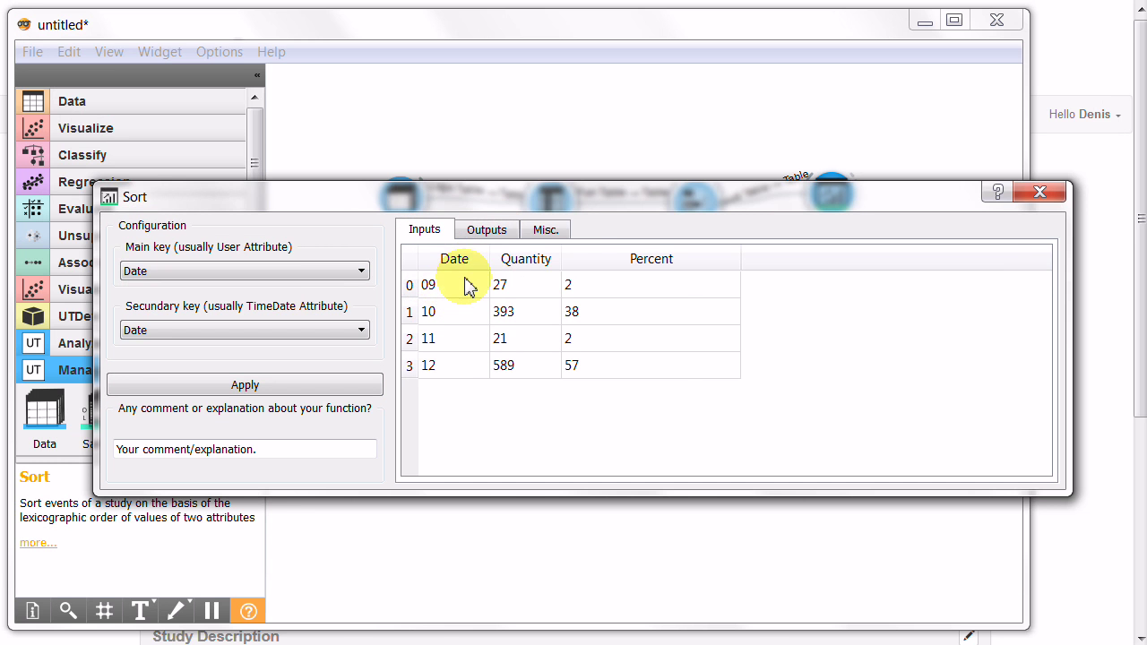
left_click(1040, 191)
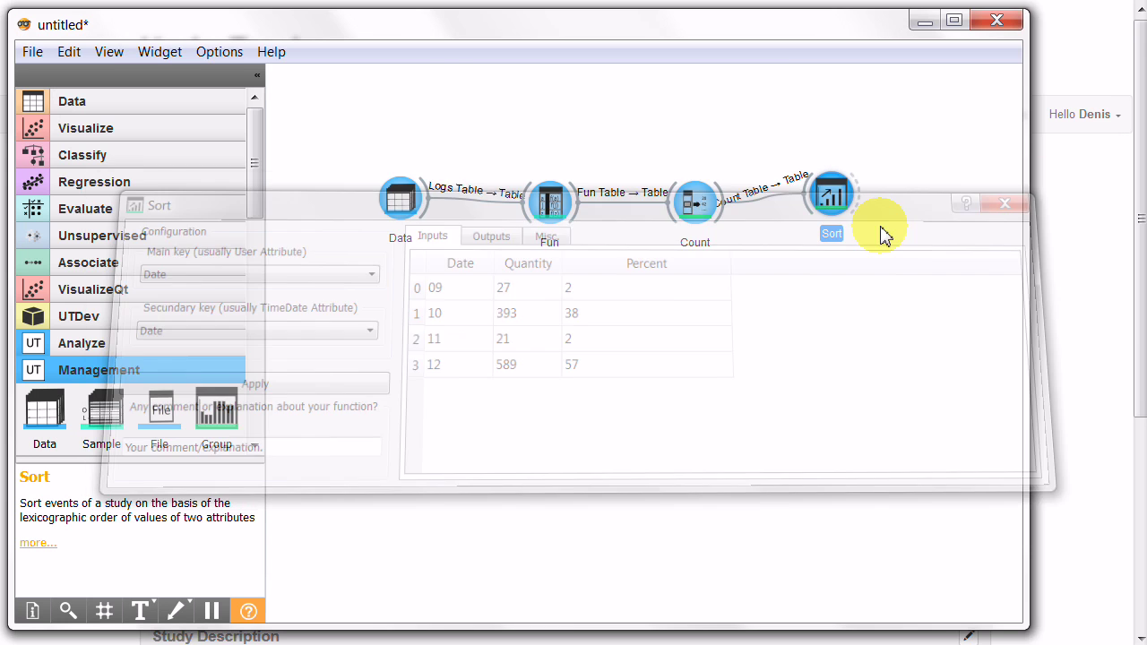
double_click(688, 203)
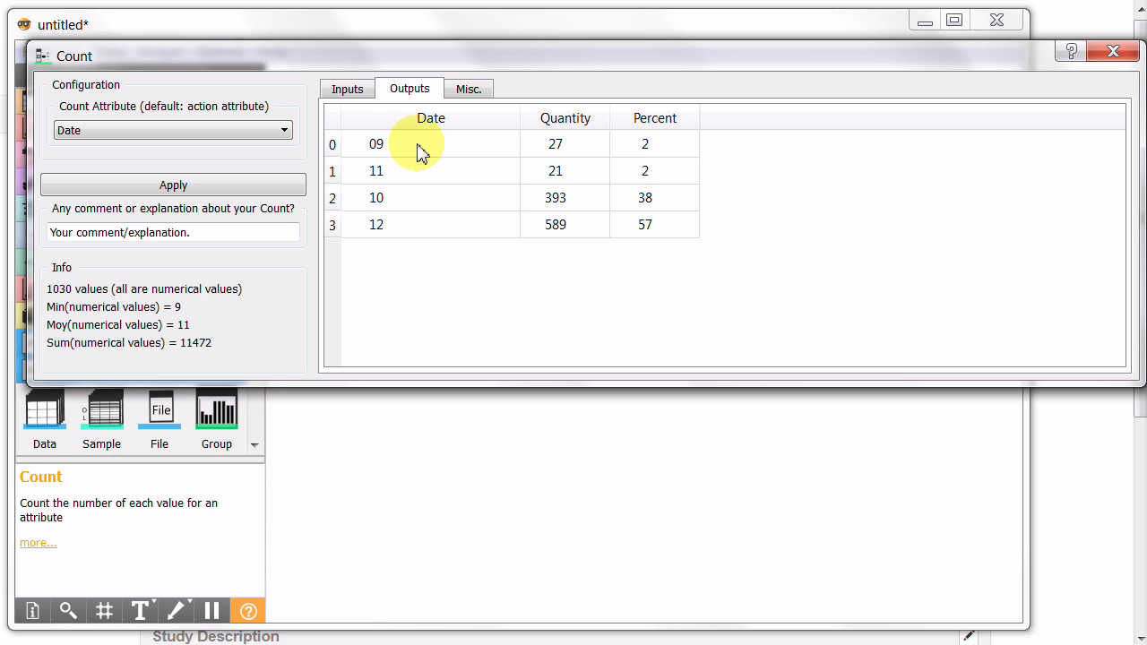
left_click(1112, 51)
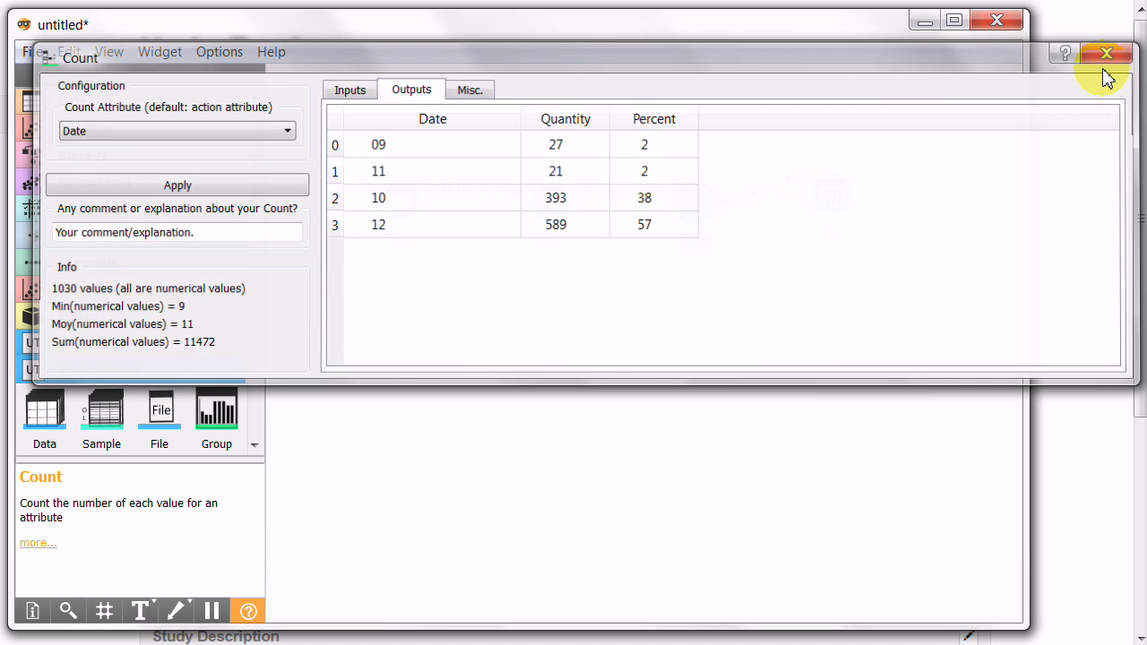
double_click(842, 190)
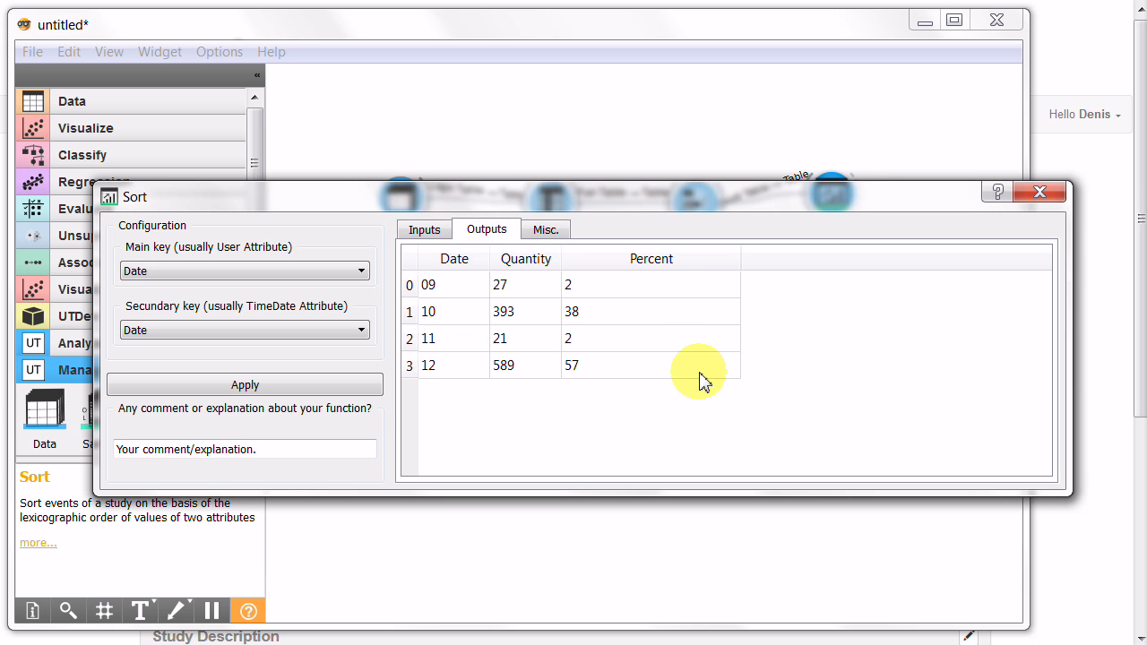
left_click(1036, 195)
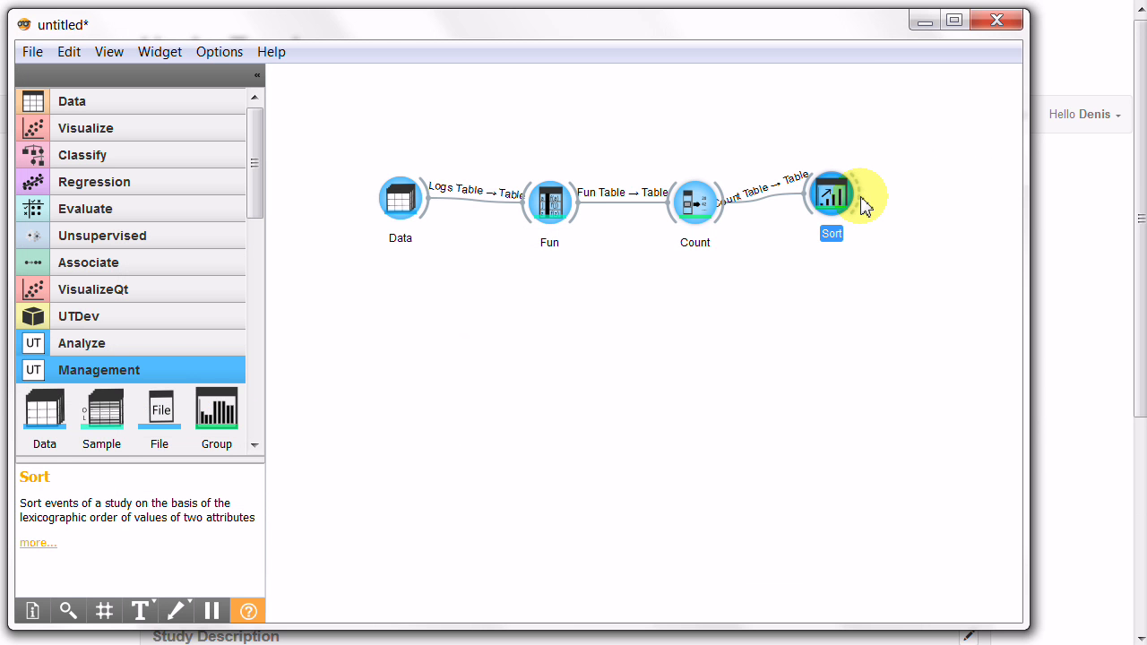
- Add the PlotX widget that visualizes a numerical attribute after Sort
left_click_drag(864, 205, 923, 204)
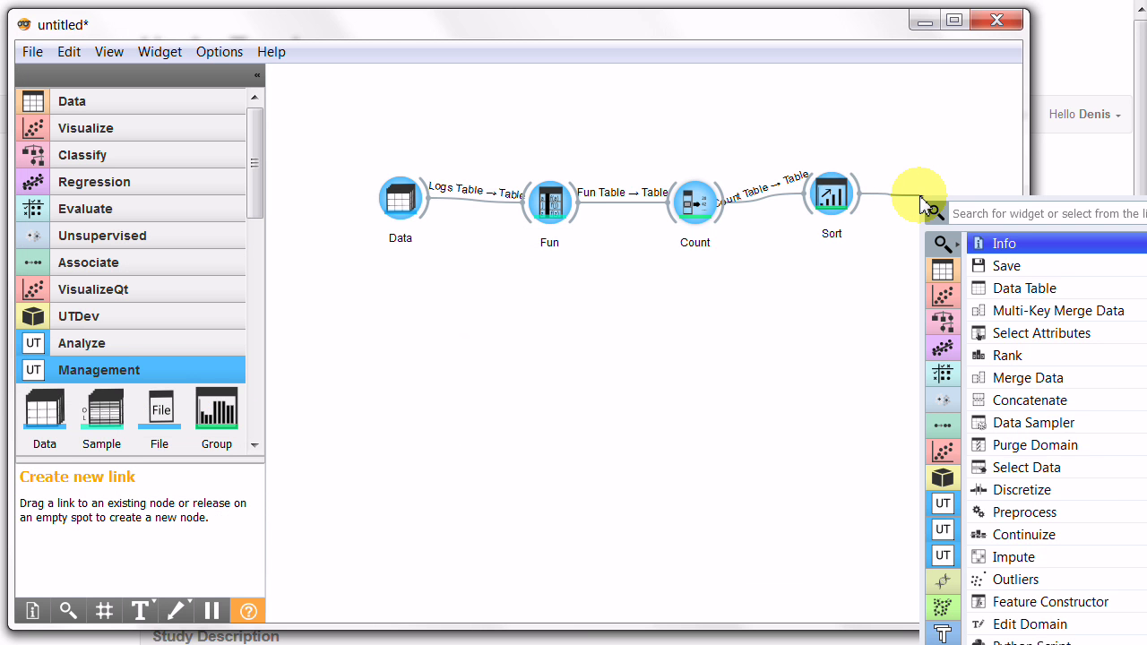
type("plot")
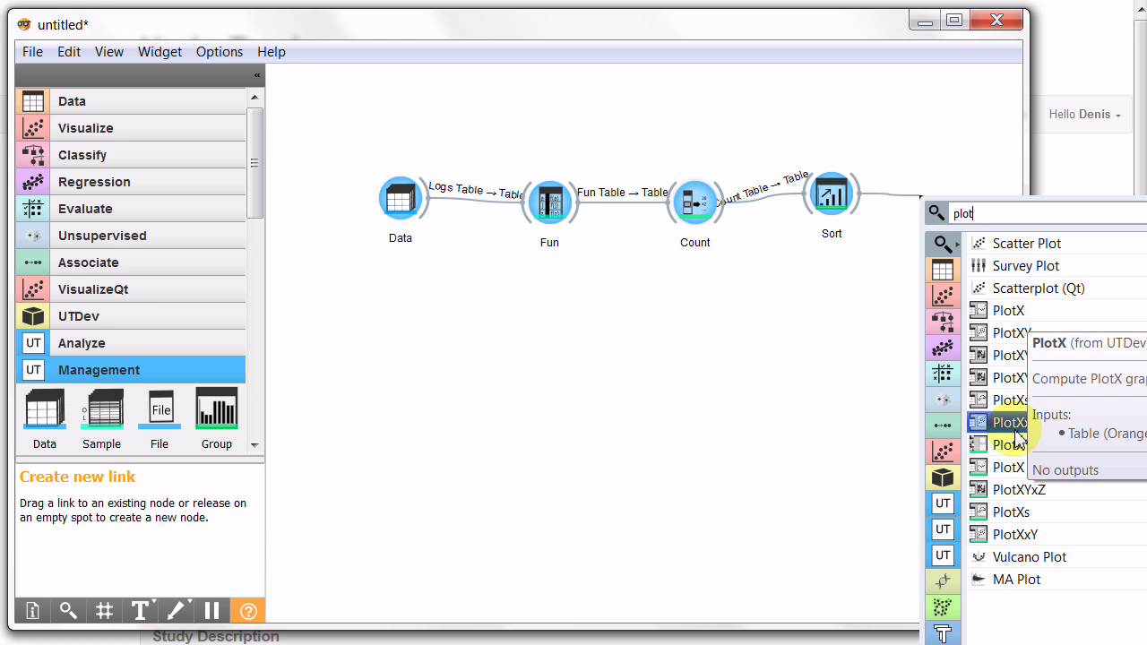
left_click(1012, 467)
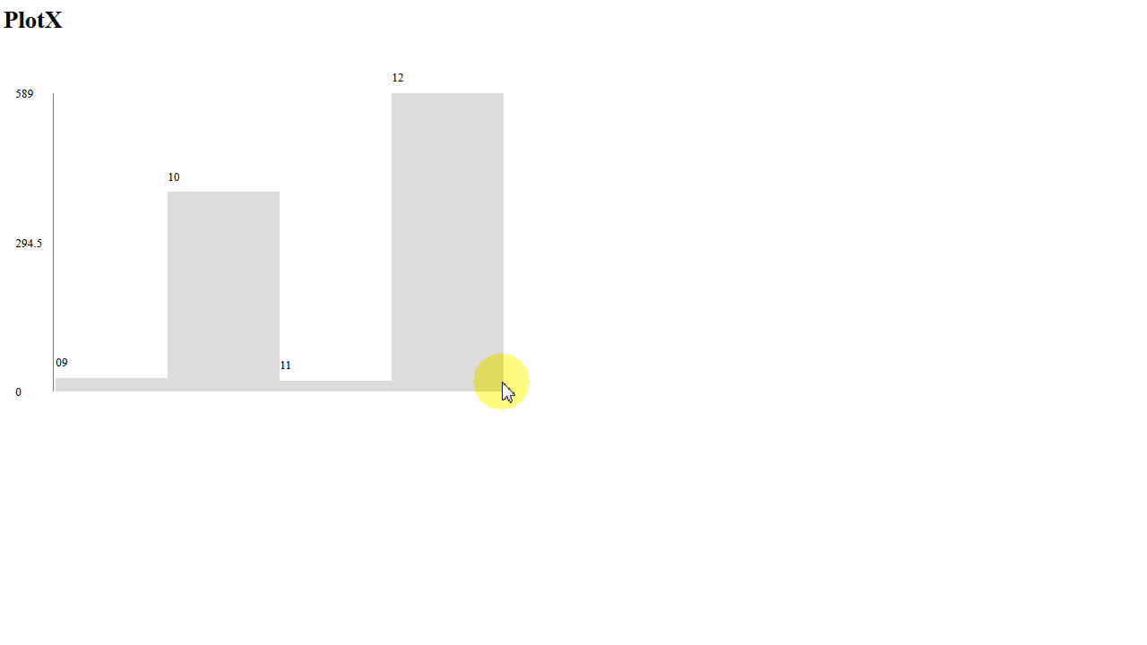
- Switch back to Orange and apply PlotX with Quantity as the numerical value attribute and Date as the name attribute
key("alt+Tab")
double_click(948, 196)
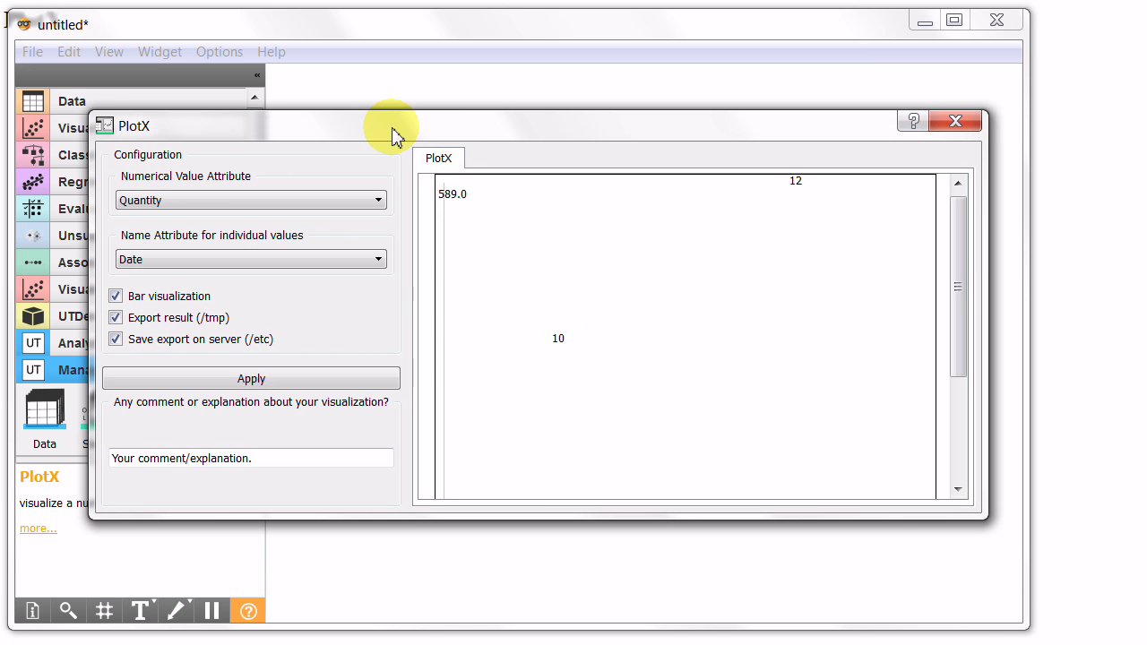
left_click(207, 211)
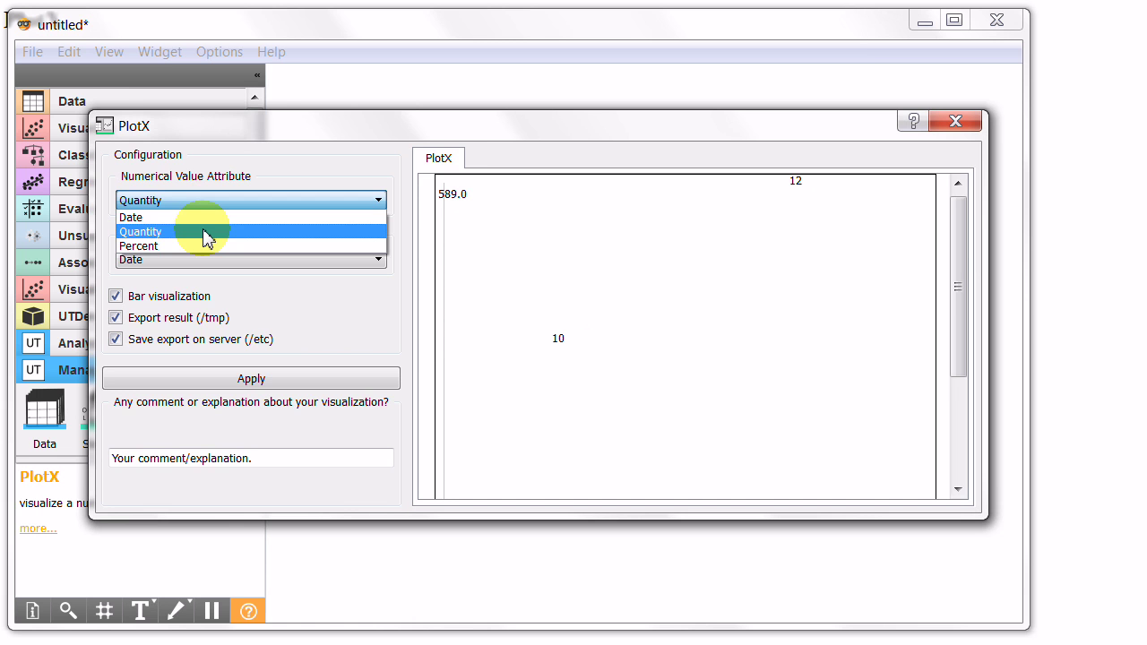
left_click(205, 232)
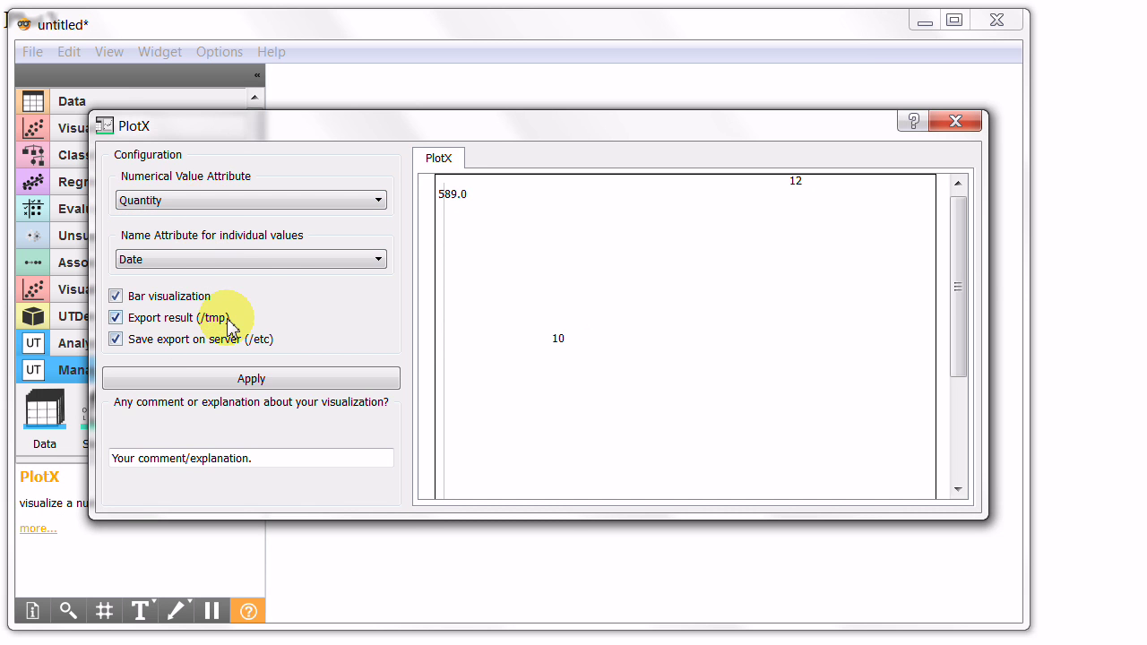
left_click(251, 380)
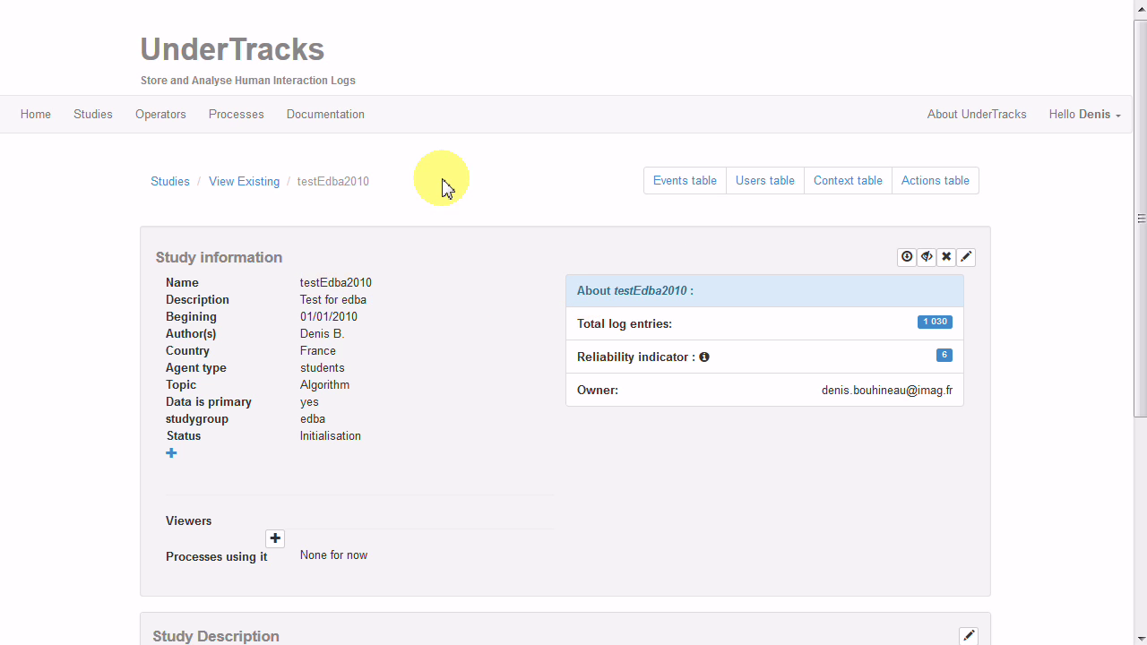
- View the list of processes on the UnderTracks site and return to the PlotX bar chart page
mouse_move(323, 301)
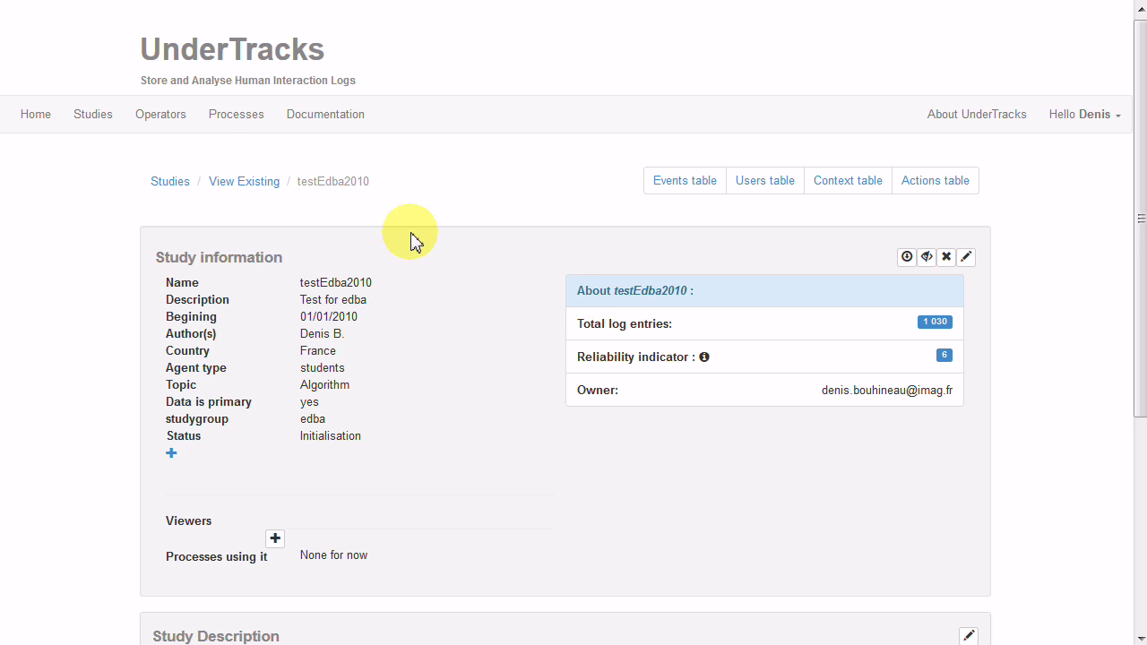
left_click(237, 120)
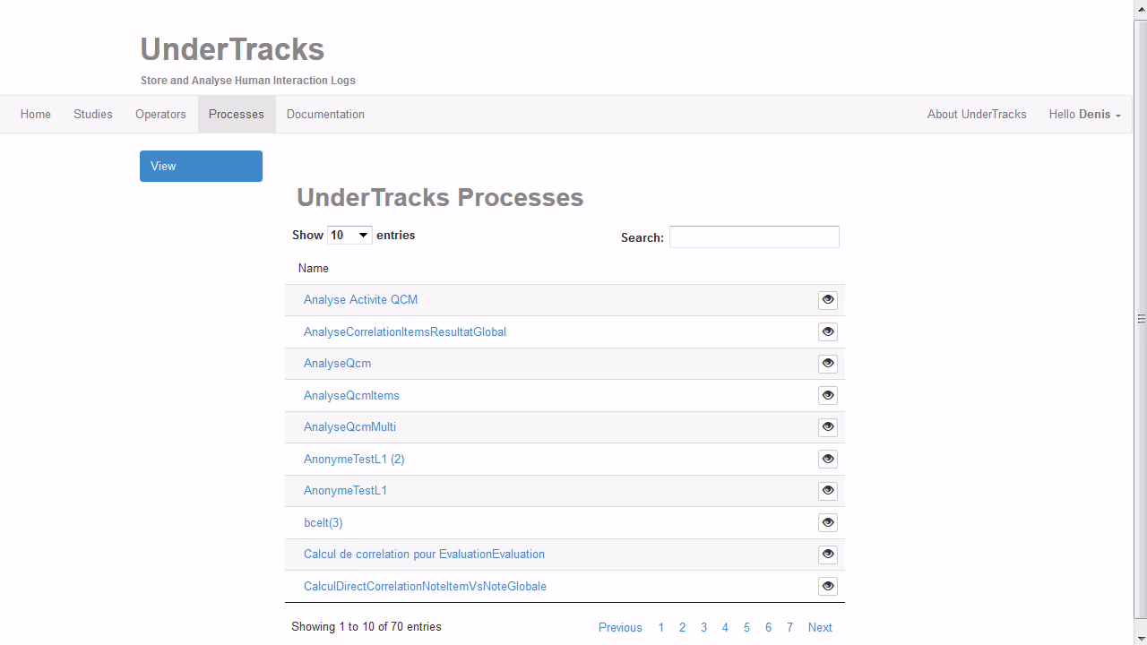
left_click(564, 1)
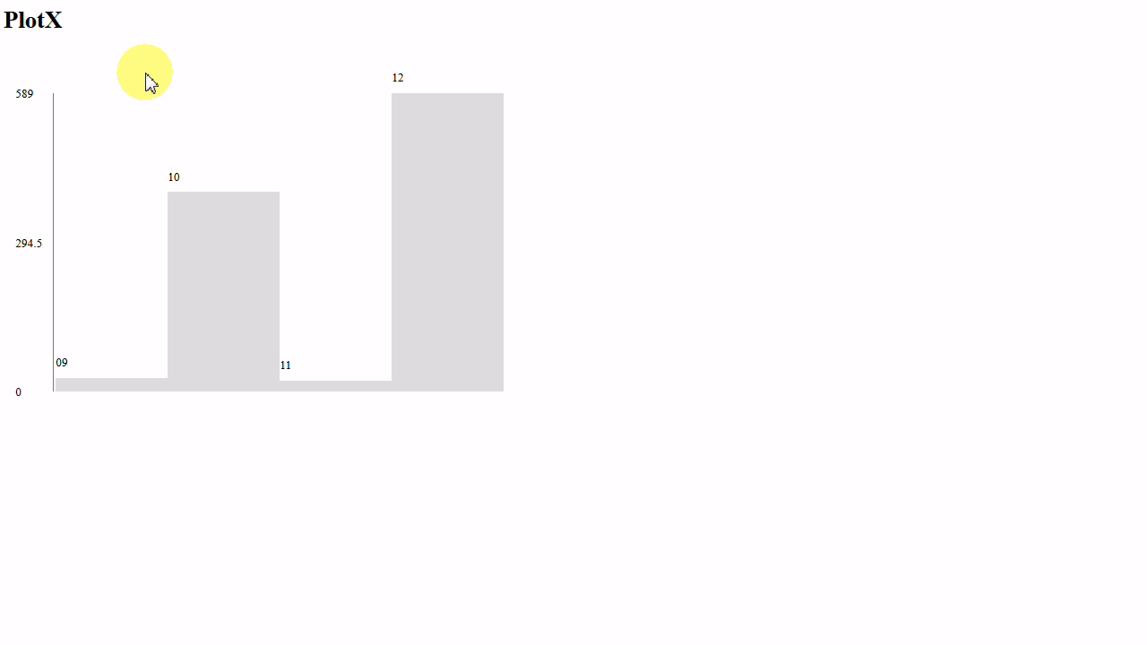
- Switch to Orange and start saving the workflow on UnderTracks with the name TestAnanlysis2010
key("alt+Tab")
key("Tab")
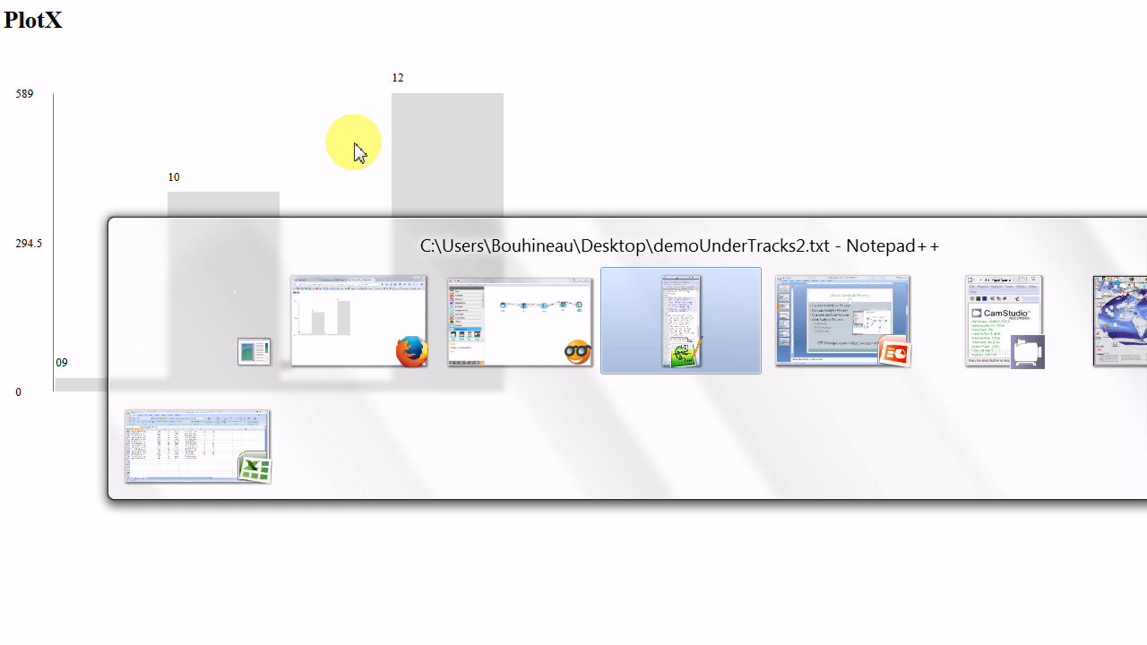
key("alt+shift+Tab")
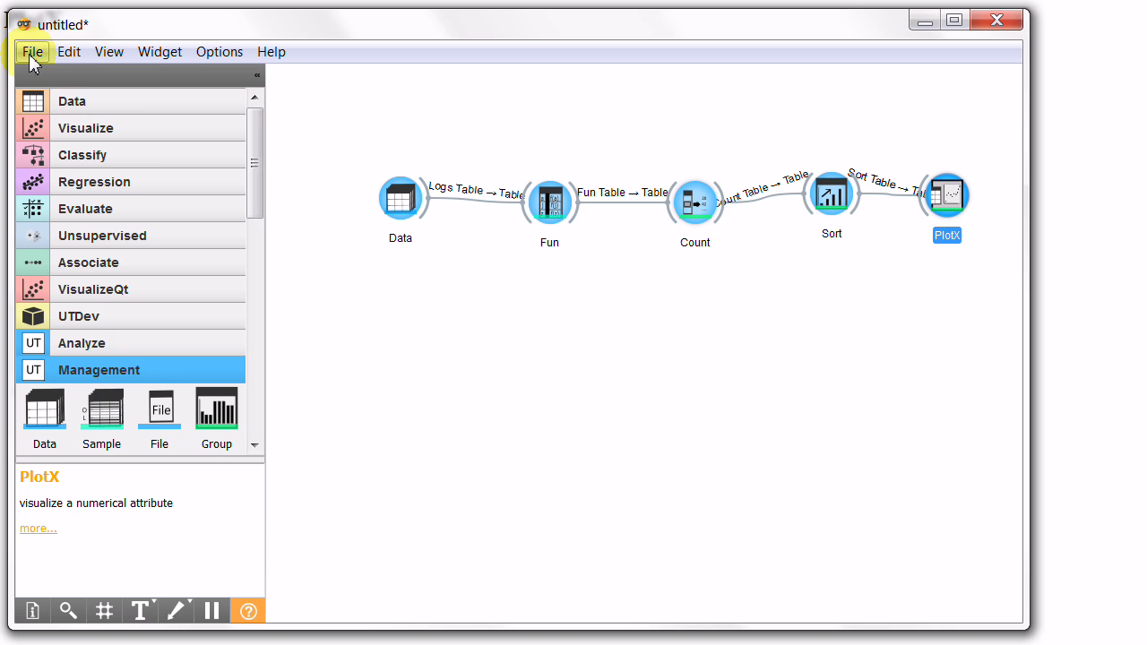
left_click(32, 53)
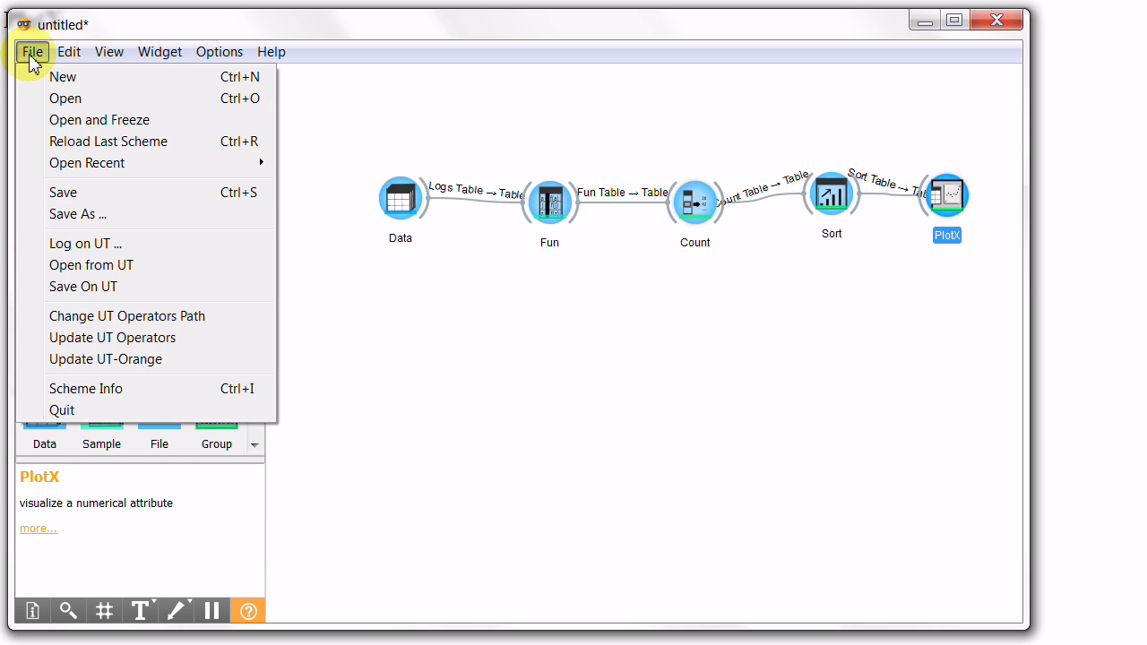
left_click(89, 287)
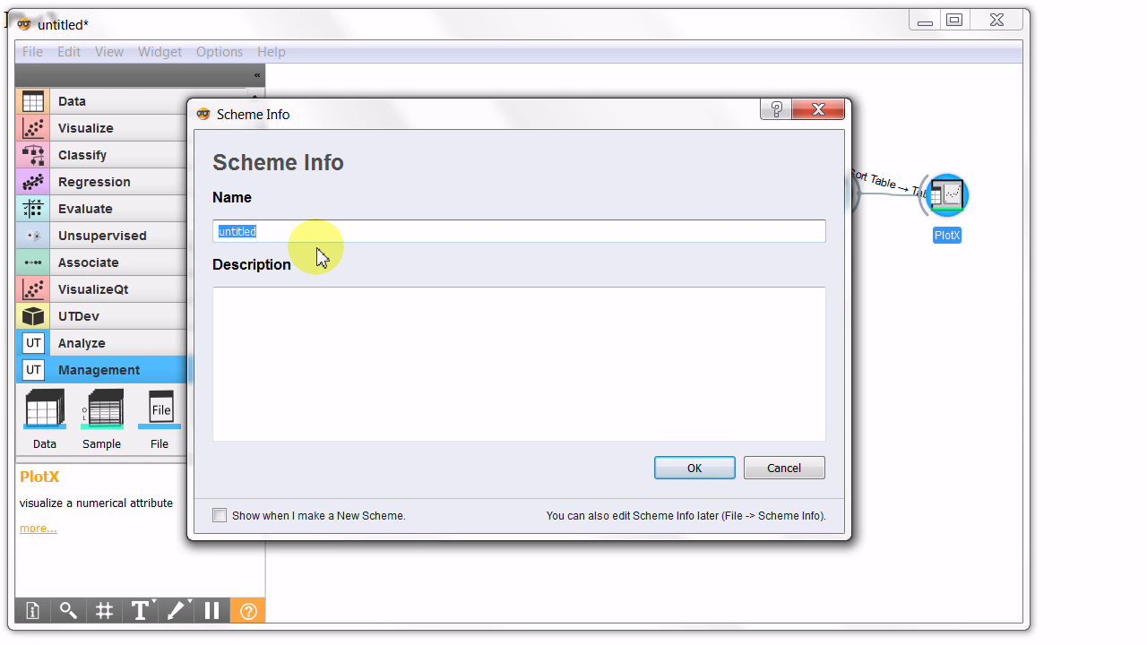
type("TestAnanlysis2010")
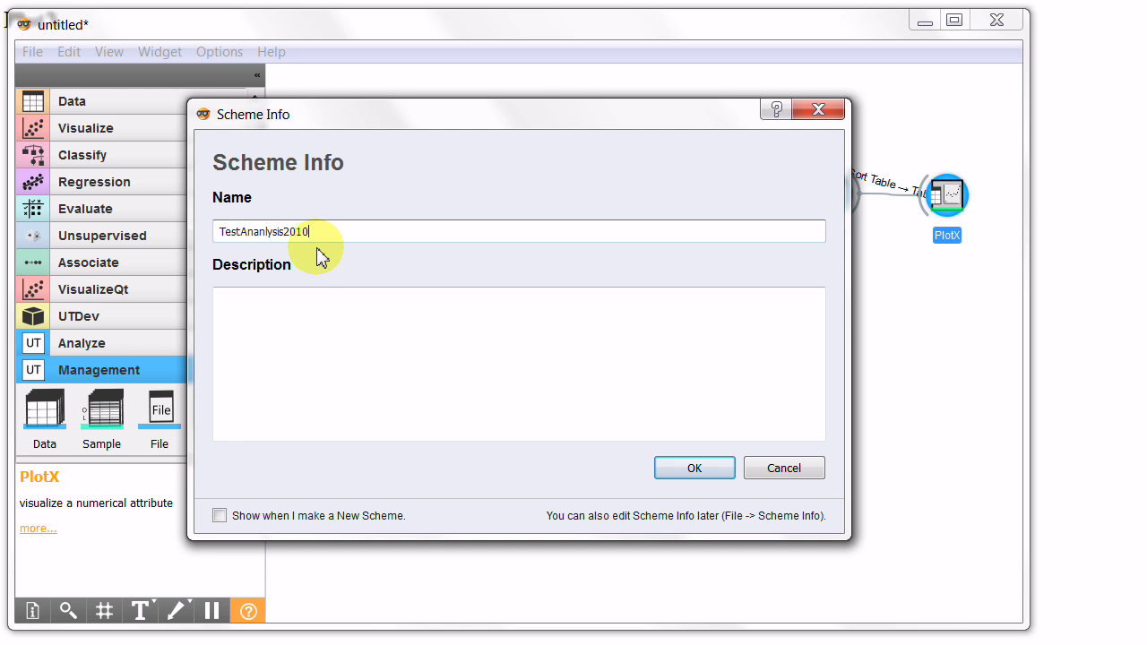
- Copy the scheme name into the description, append "test ..." and confirm the scheme info
left_click_drag(327, 231, 197, 233)
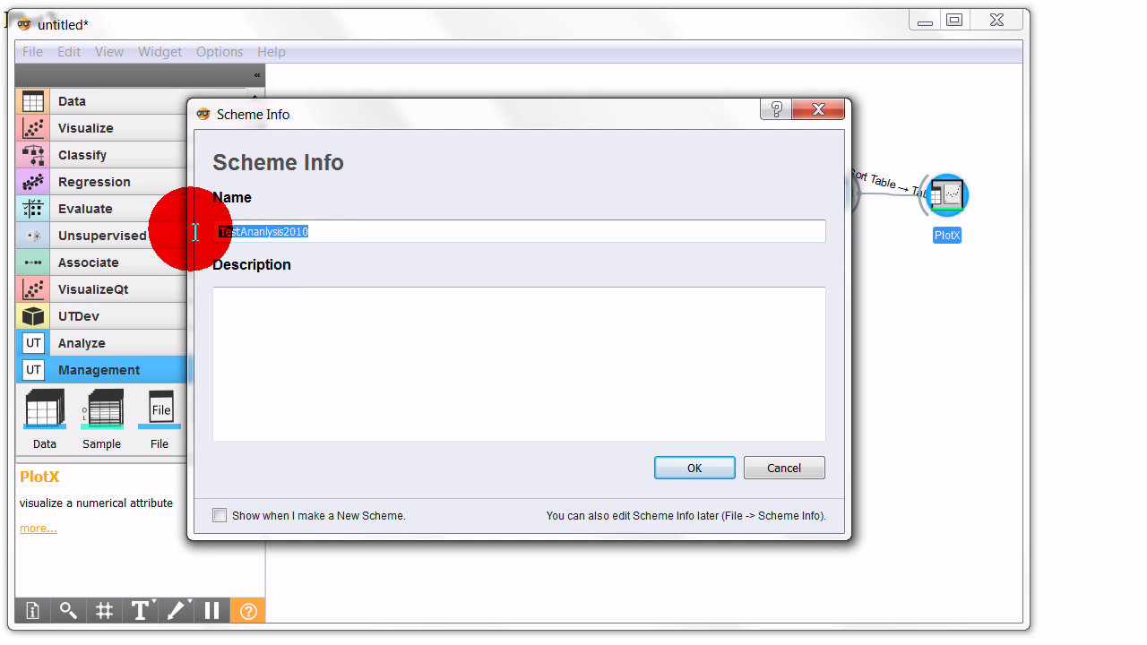
key("ctrl+c")
left_click(298, 314)
key("ctrl+v")
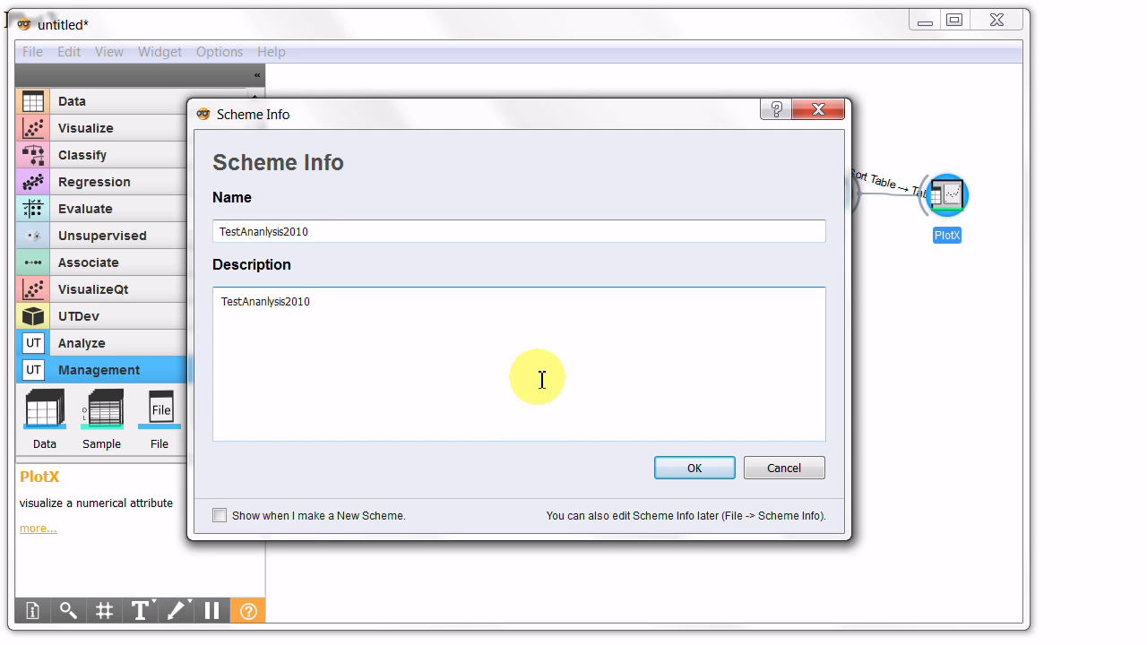
type("test ...")
left_click(692, 468)
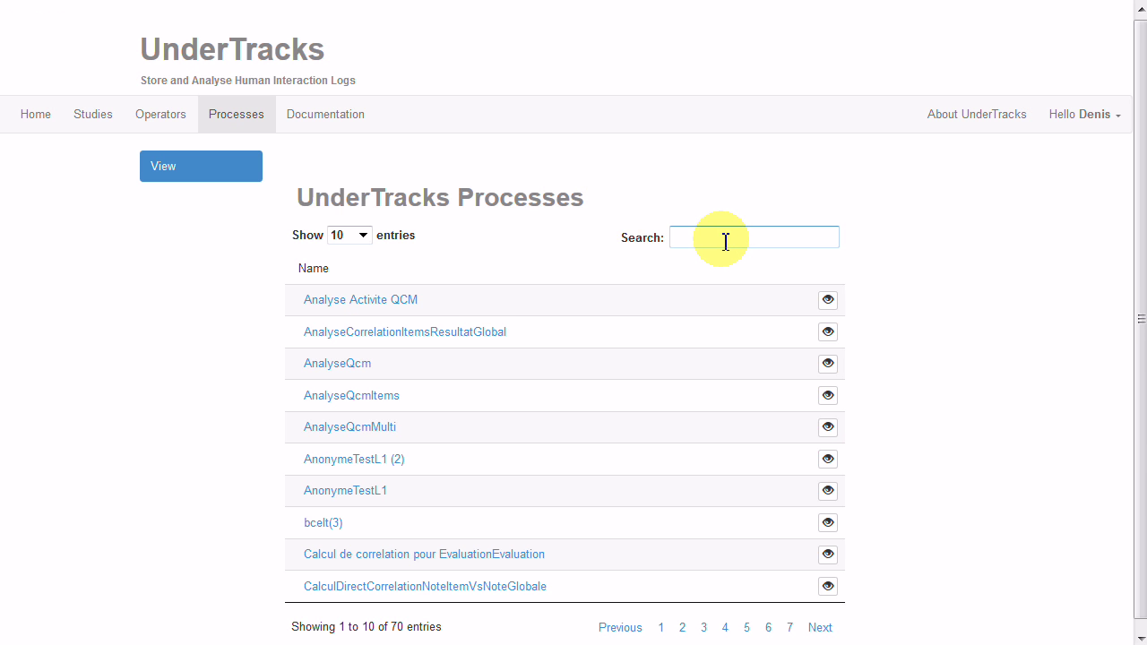
- Switch to the browser and search the UnderTracks process list for test and testA, checking back on the workflow in Orange
left_click(835, 386)
left_click(718, 234)
type("test")
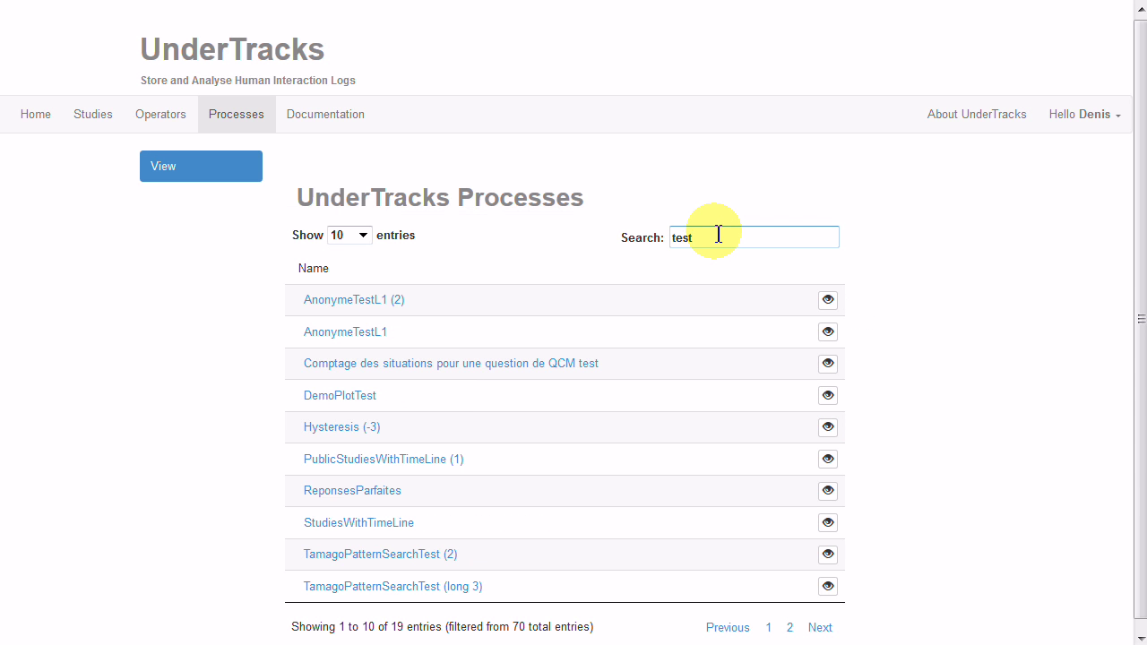
type("A")
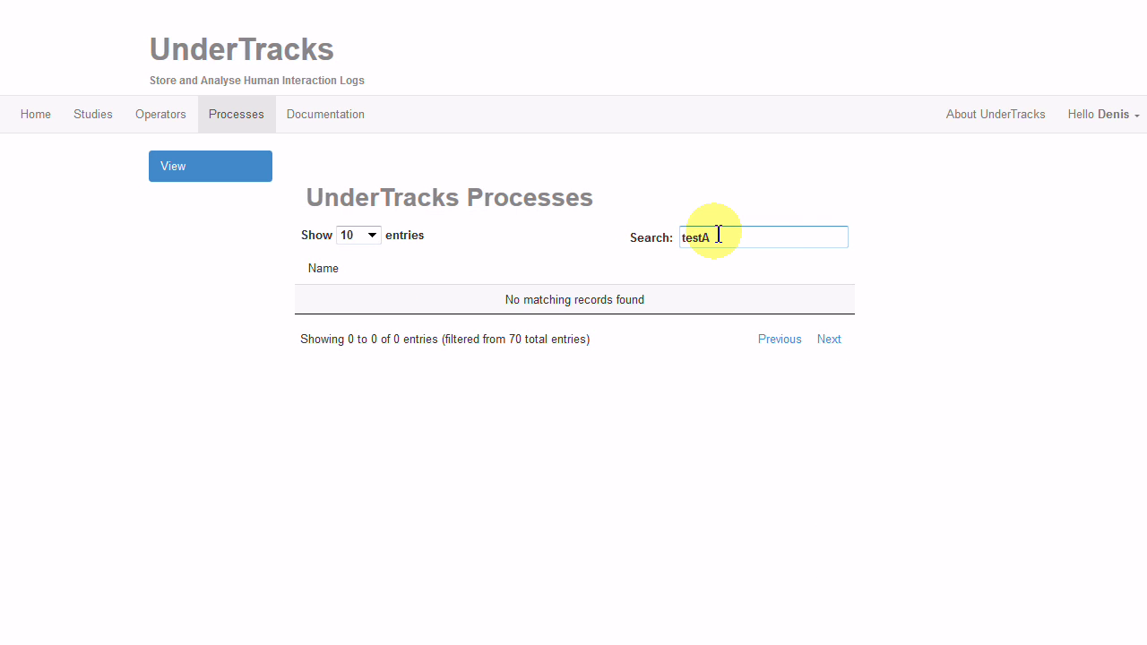
key("BackSpace")
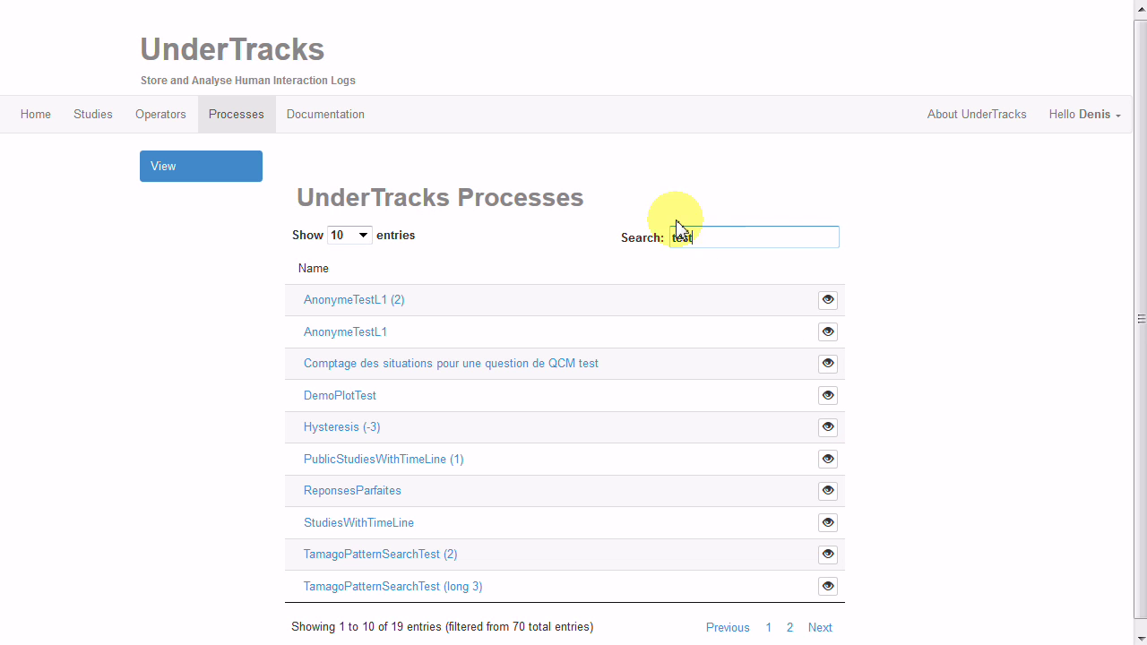
key("alt+Tab")
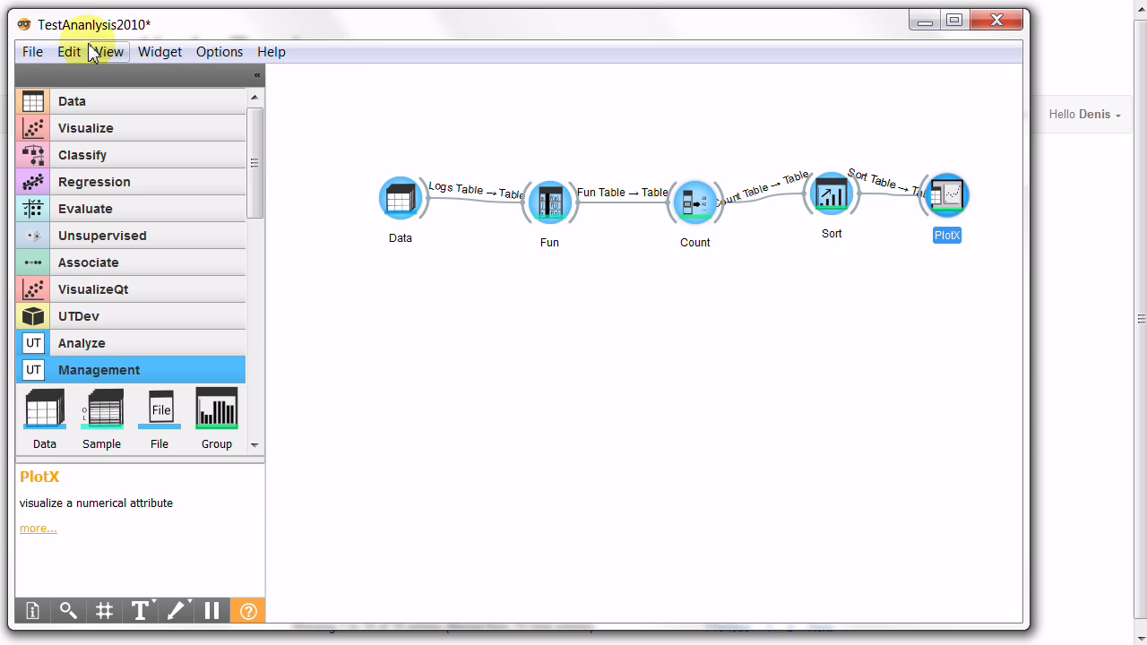
key("alt+Tab")
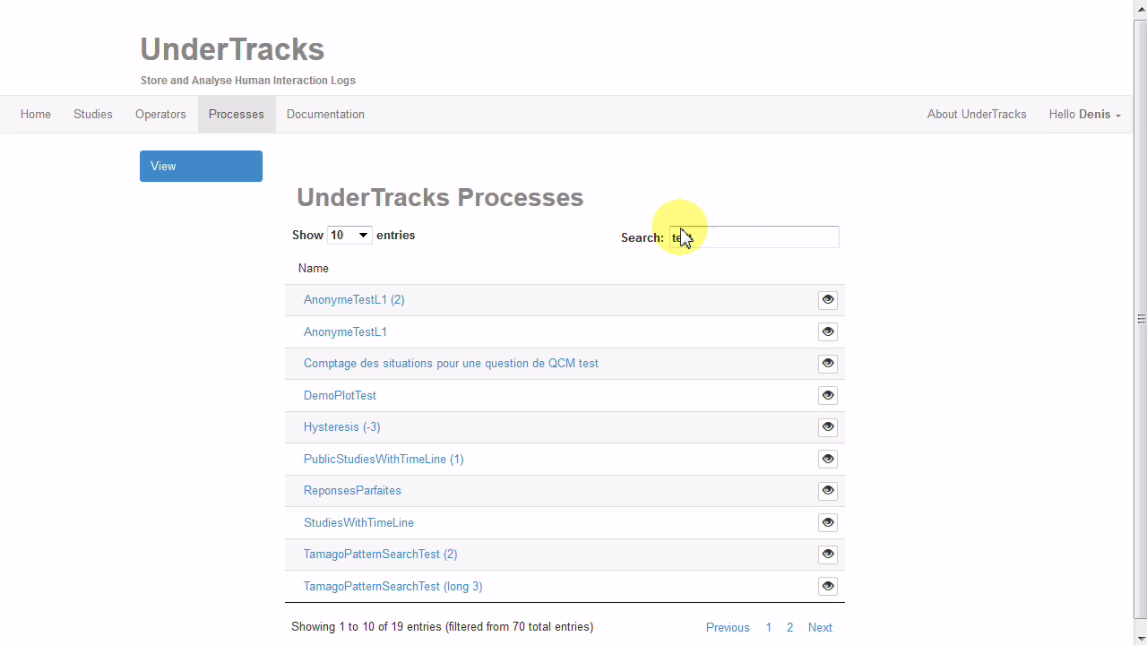
- Reload the UnderTracks process list, search it for TestA and open the TestAnanlysis2010 process
left_click(235, 135)
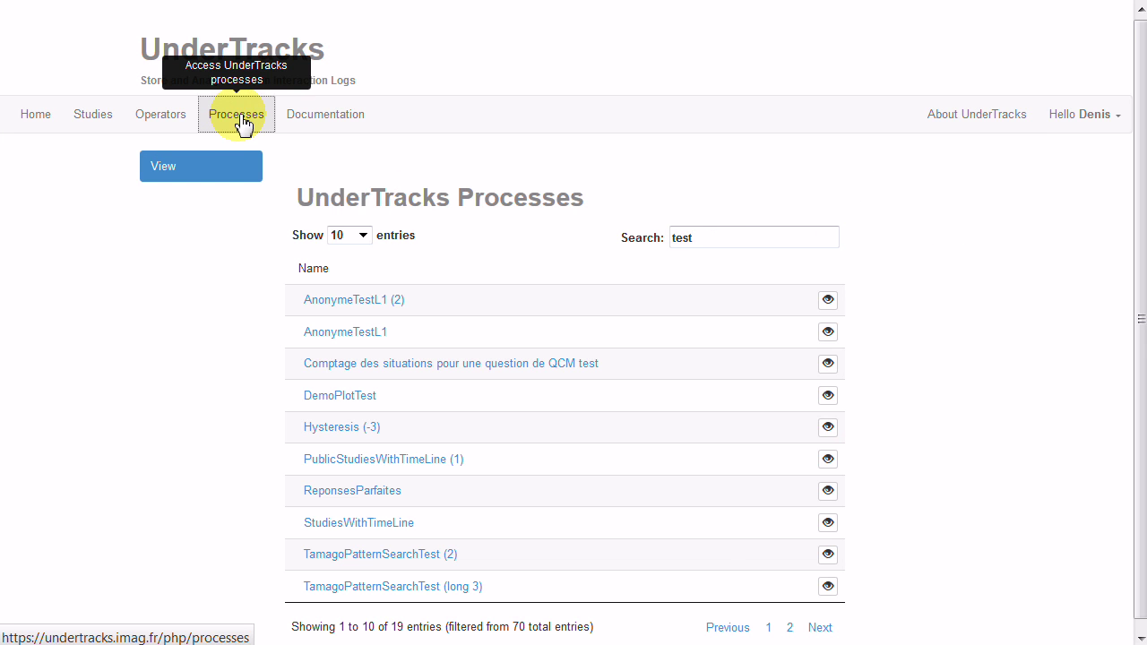
left_click(724, 247)
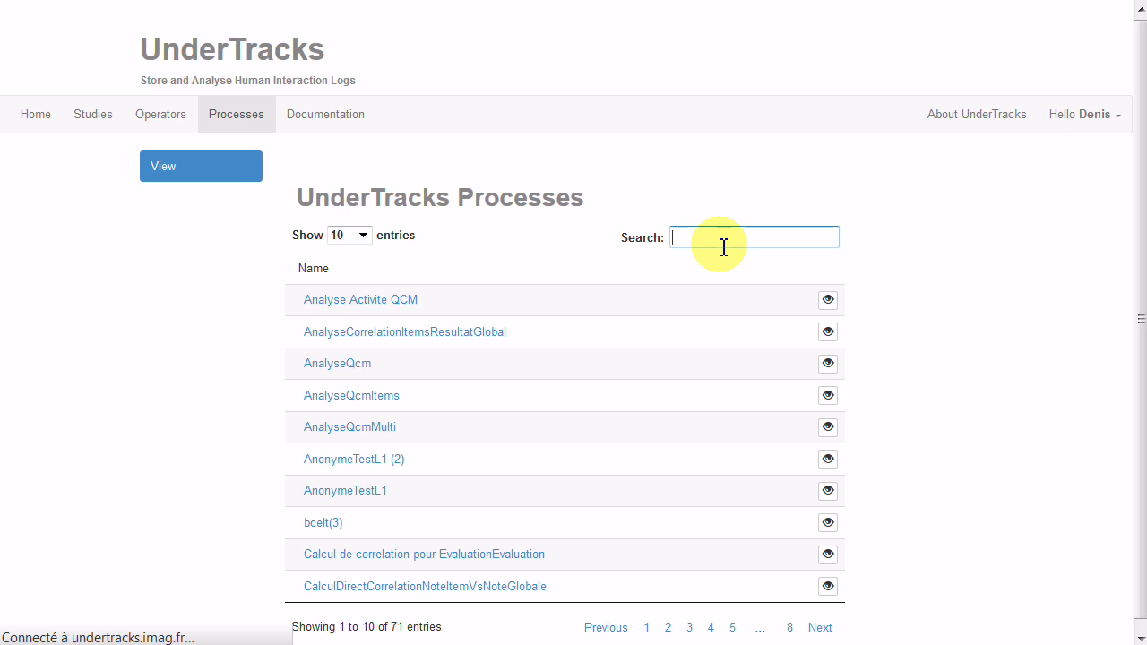
type("TestA")
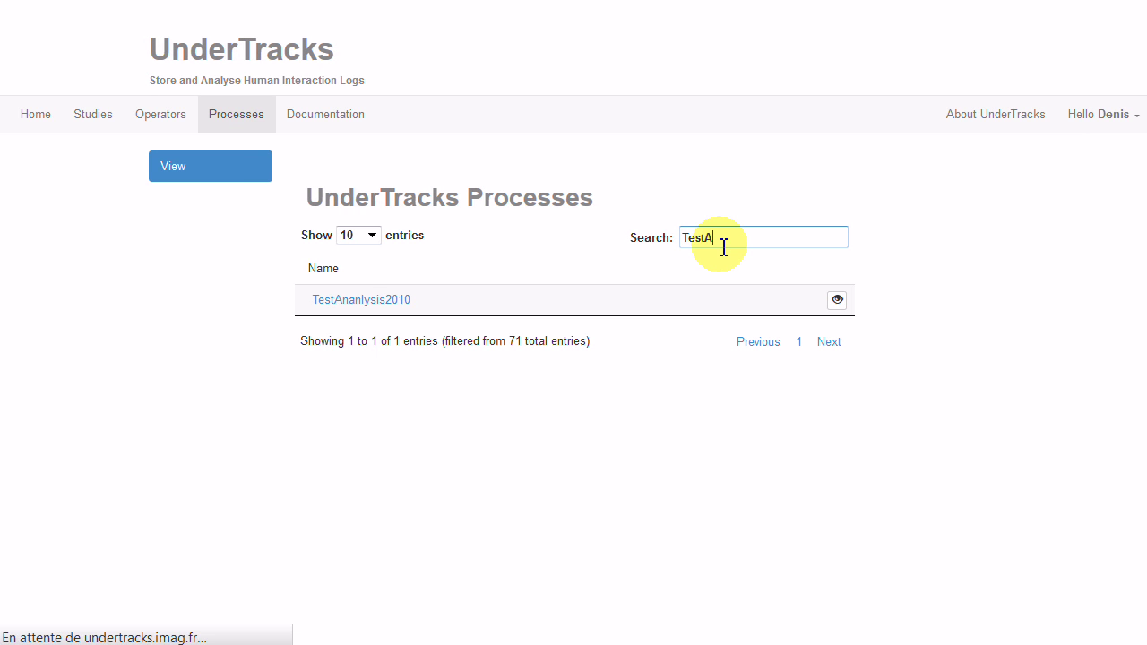
left_click(838, 299)
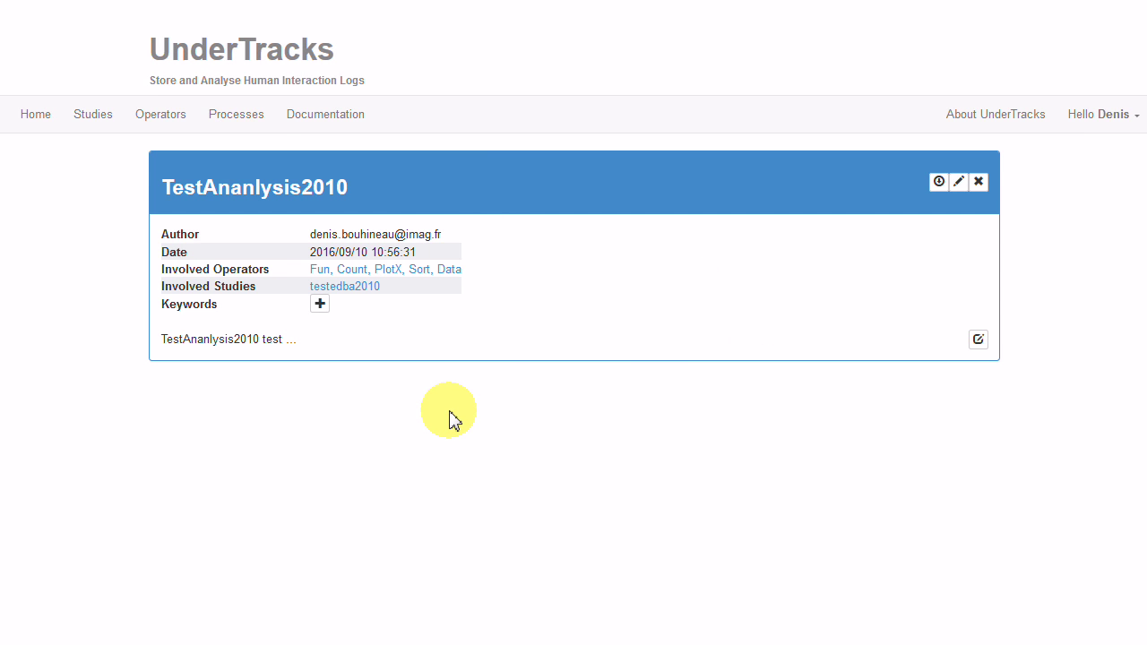
- Write an explanation for the process: "Test for analysis on EDBA2010 data" with "result here" on a second line
left_click(944, 190)
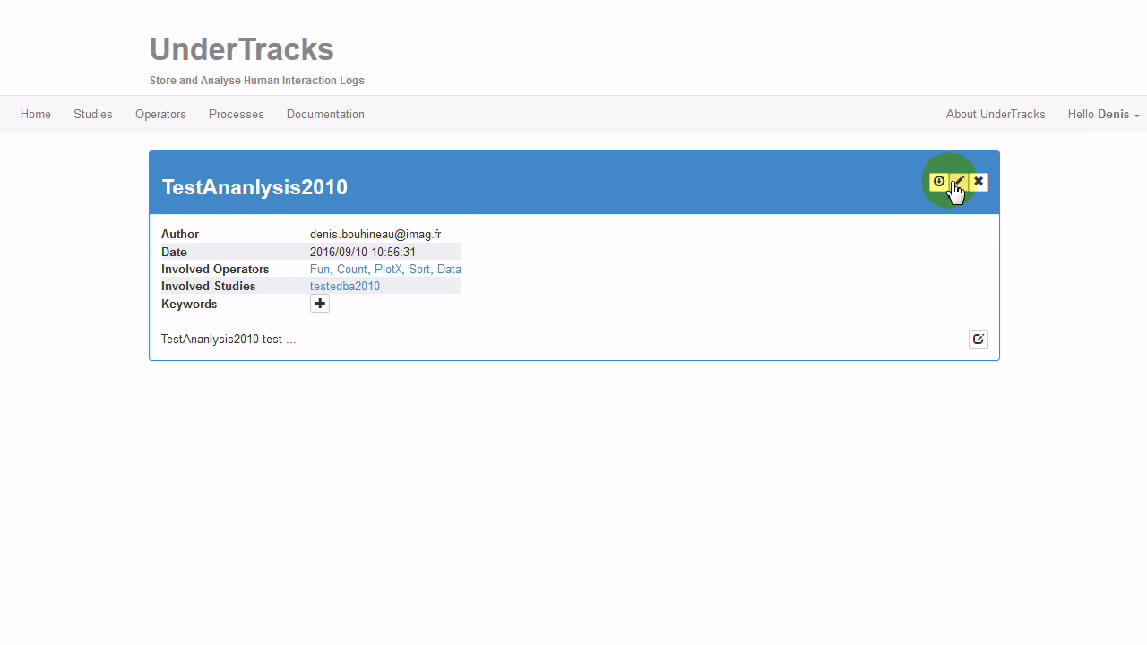
left_click(957, 181)
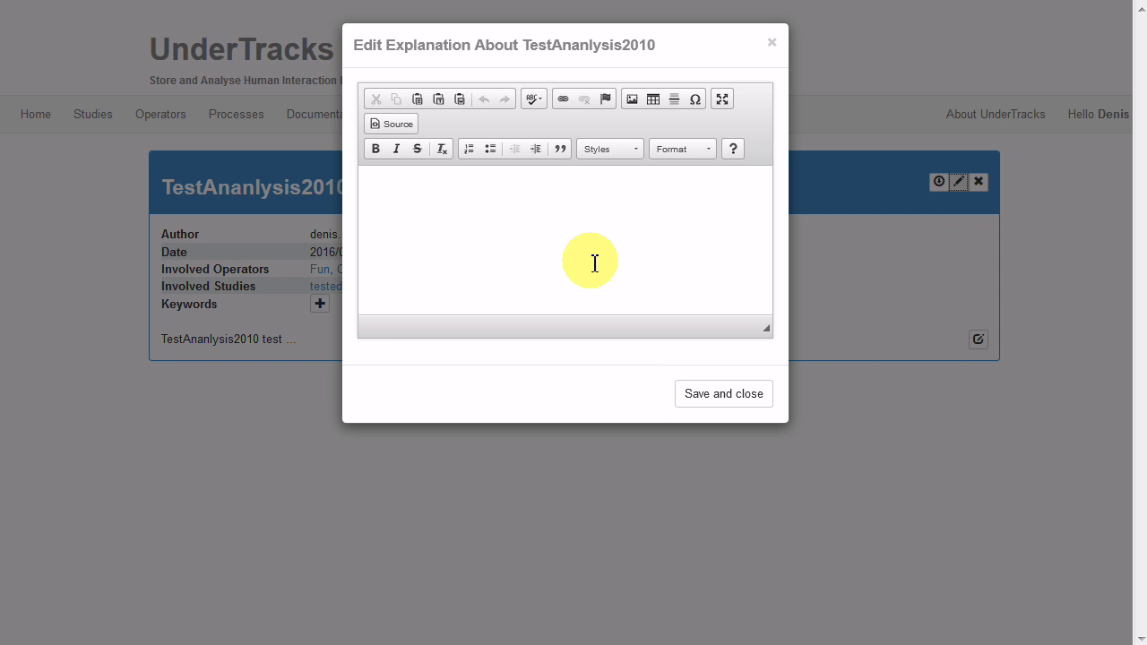
type("Test")
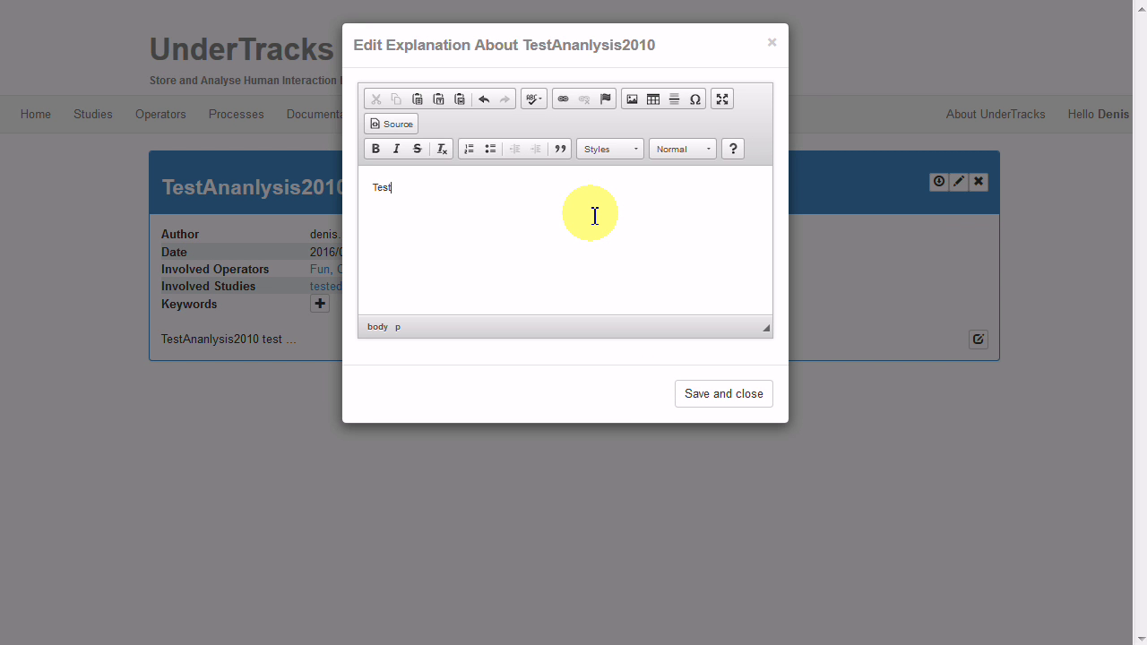
type(" for analysis on EDBA2010 data ")
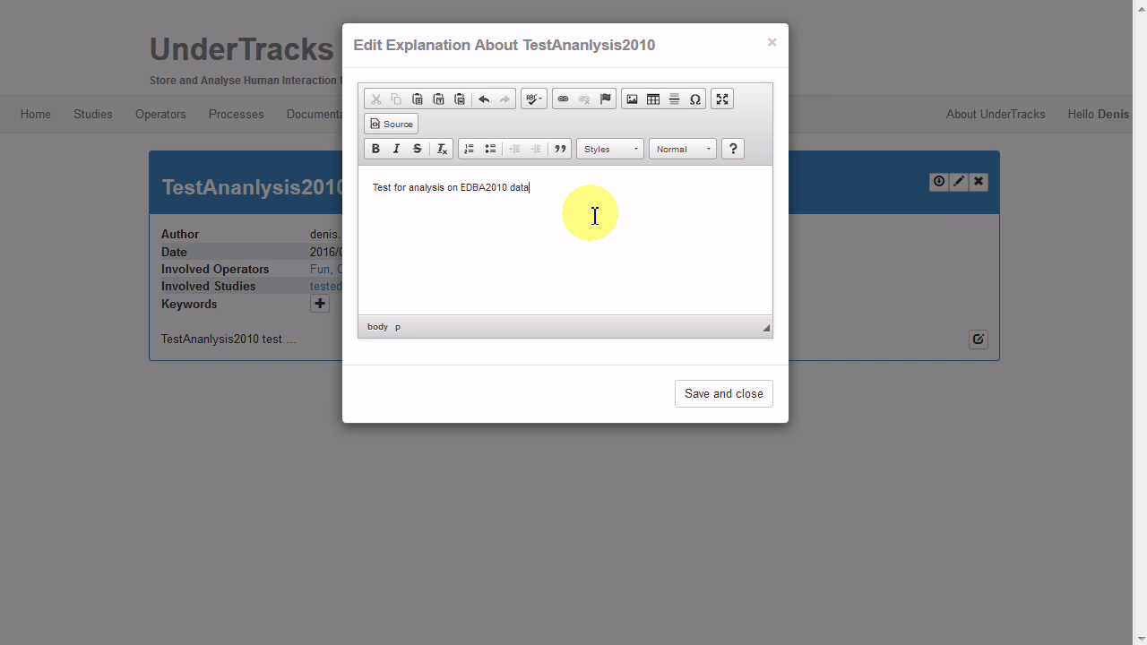
type("result here")
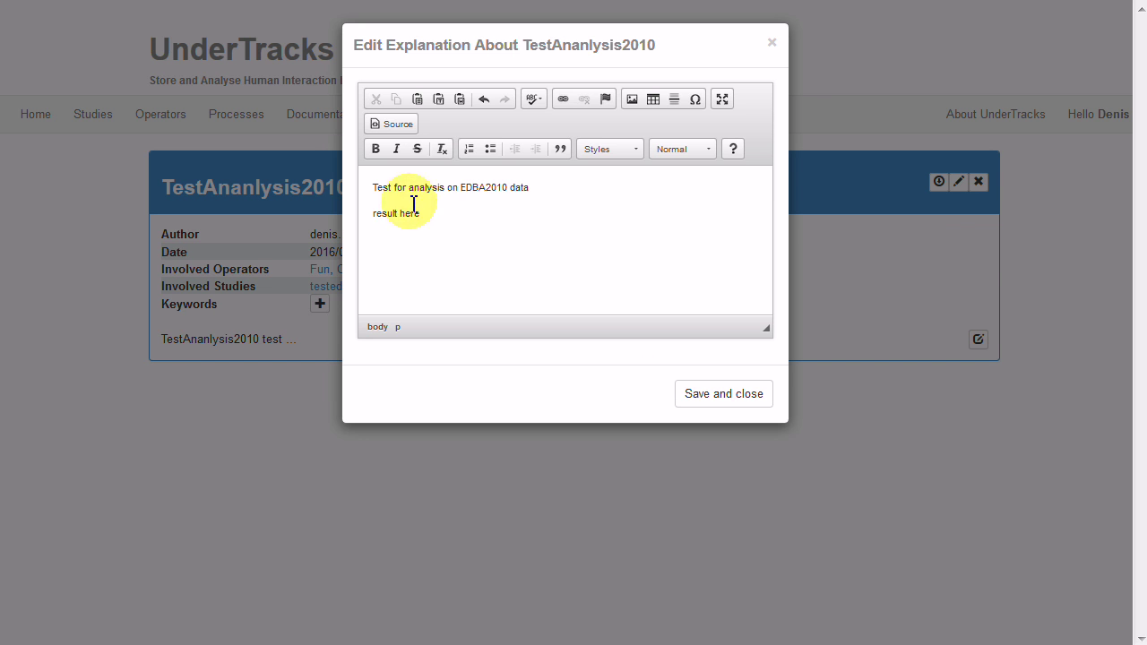
- Link the word "here" in the explanation to the URL TestAnanlysis2010 and save the explanation
double_click(410, 214)
left_click(563, 100)
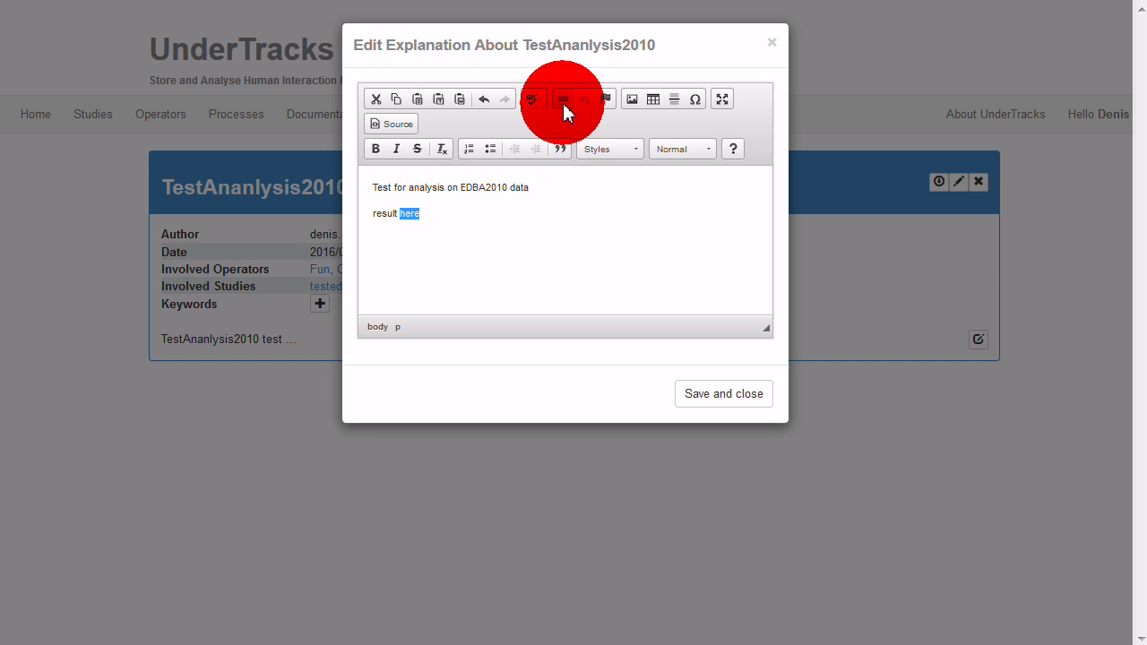
type("TestAnanlysis2010")
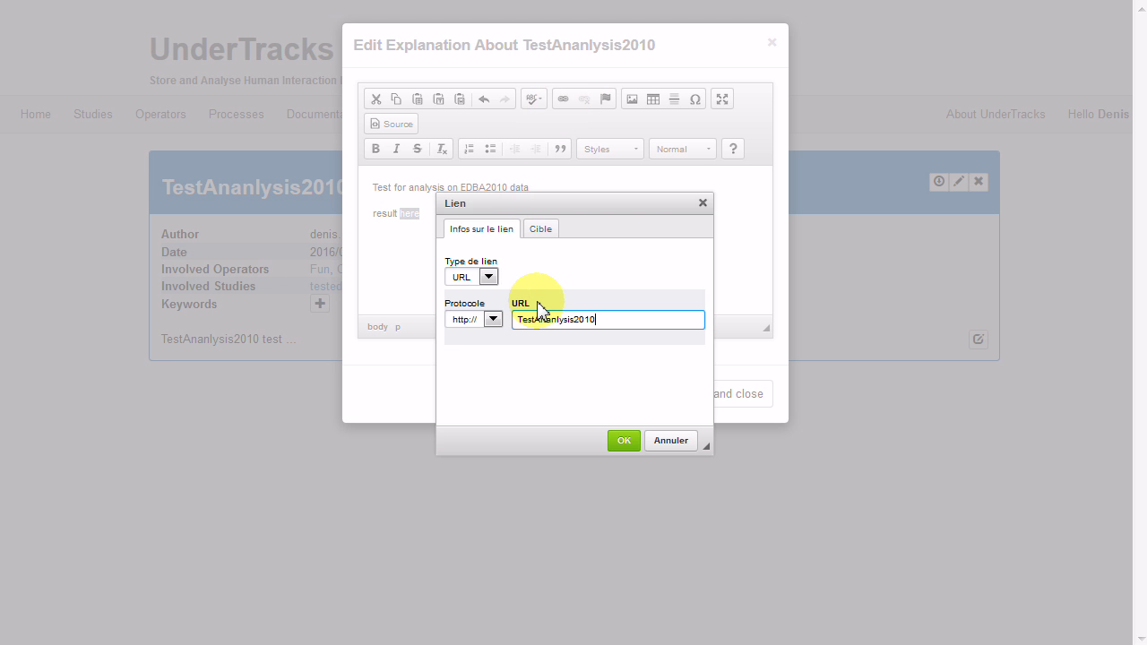
left_click(624, 440)
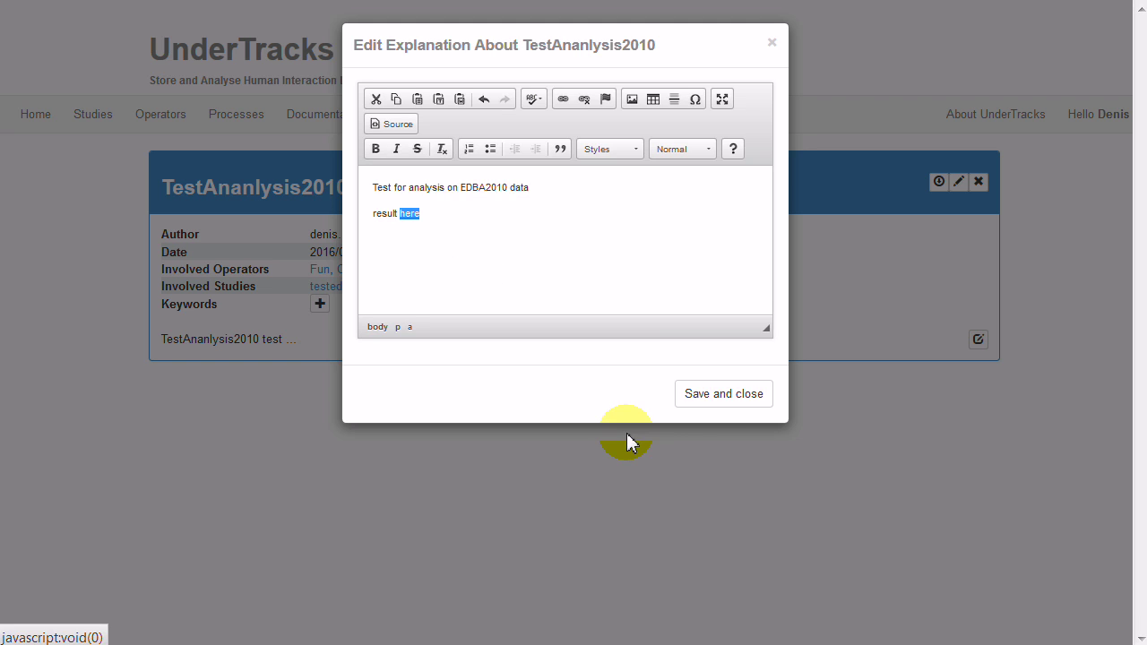
left_click(733, 395)
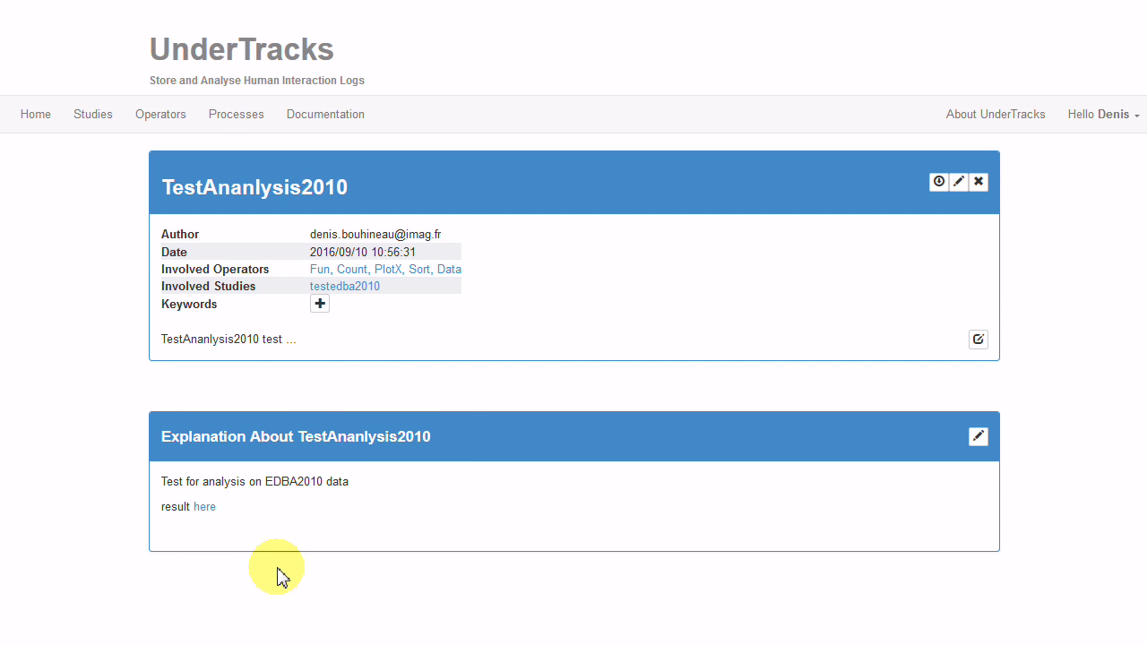
- Test the explanation's "here" link and get the address of the PlotX chart page for it
left_click(207, 509)
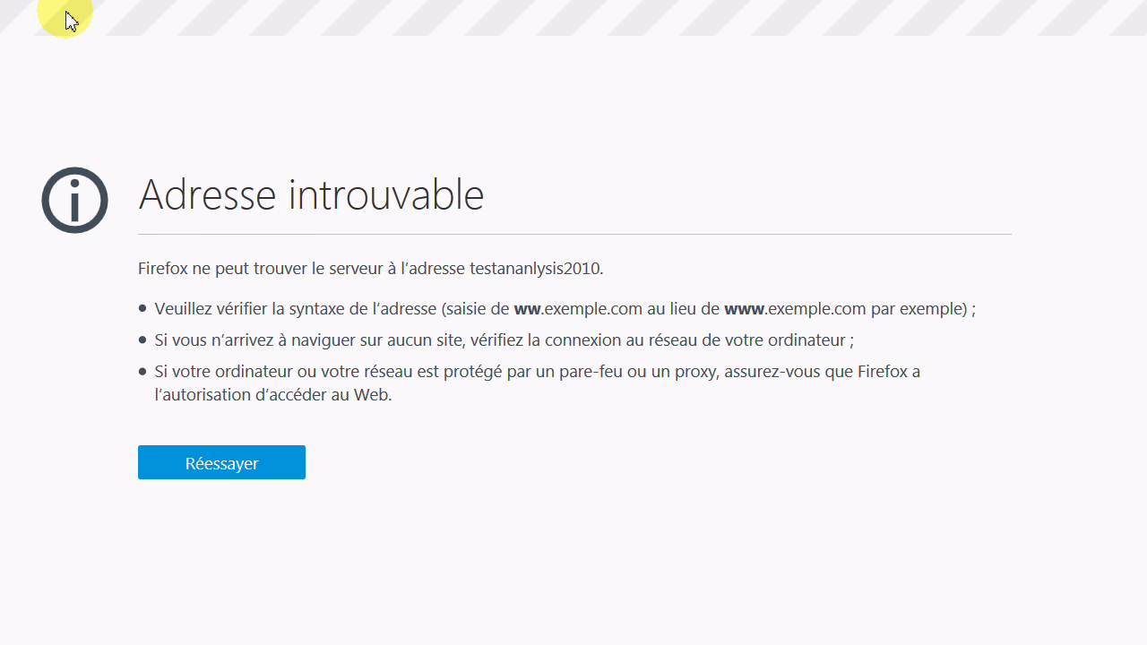
key("alt+Left")
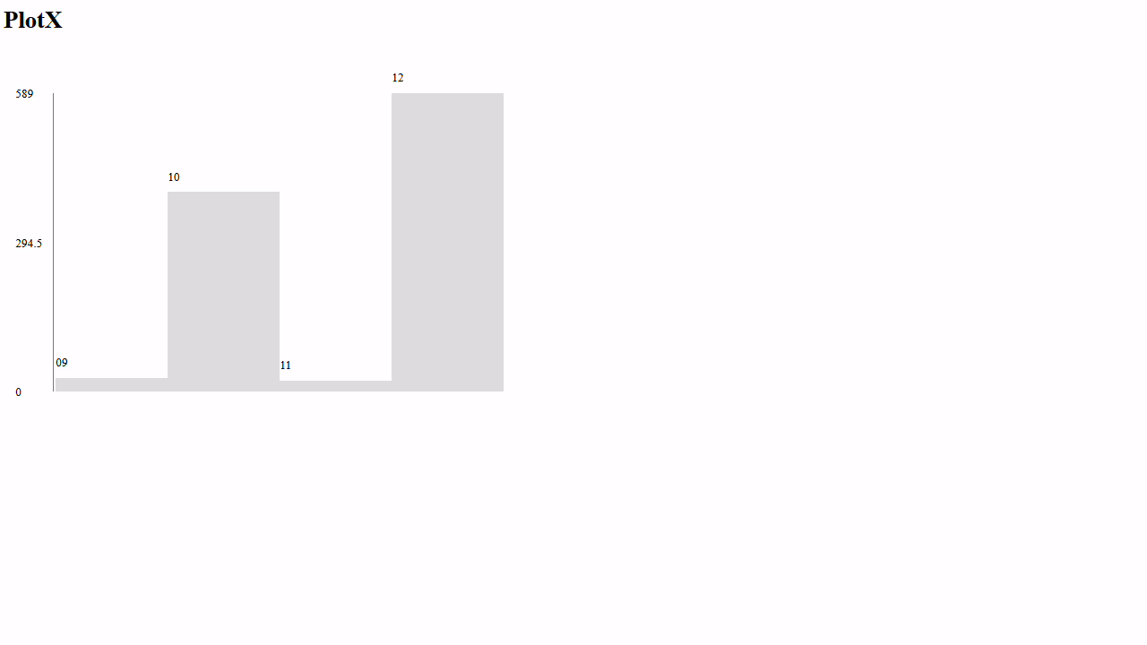
key("alt+Left")
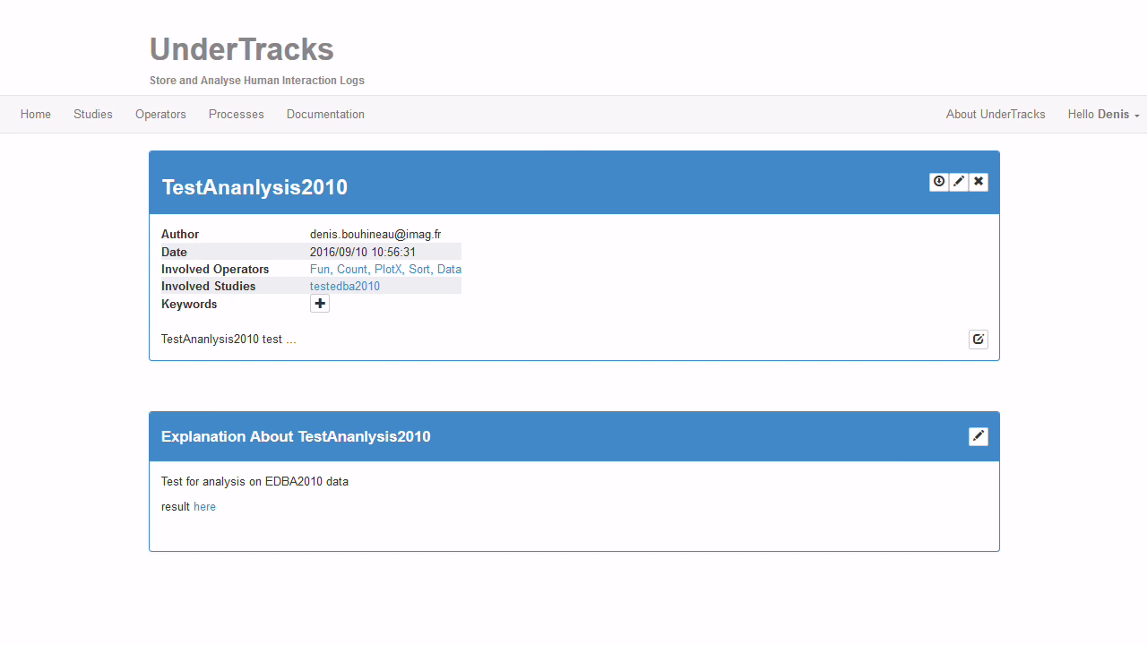
- Replace the URL of the explanation's "here" link with the PlotX chart page's https address and save the explanation
left_click(978, 436)
double_click(408, 215)
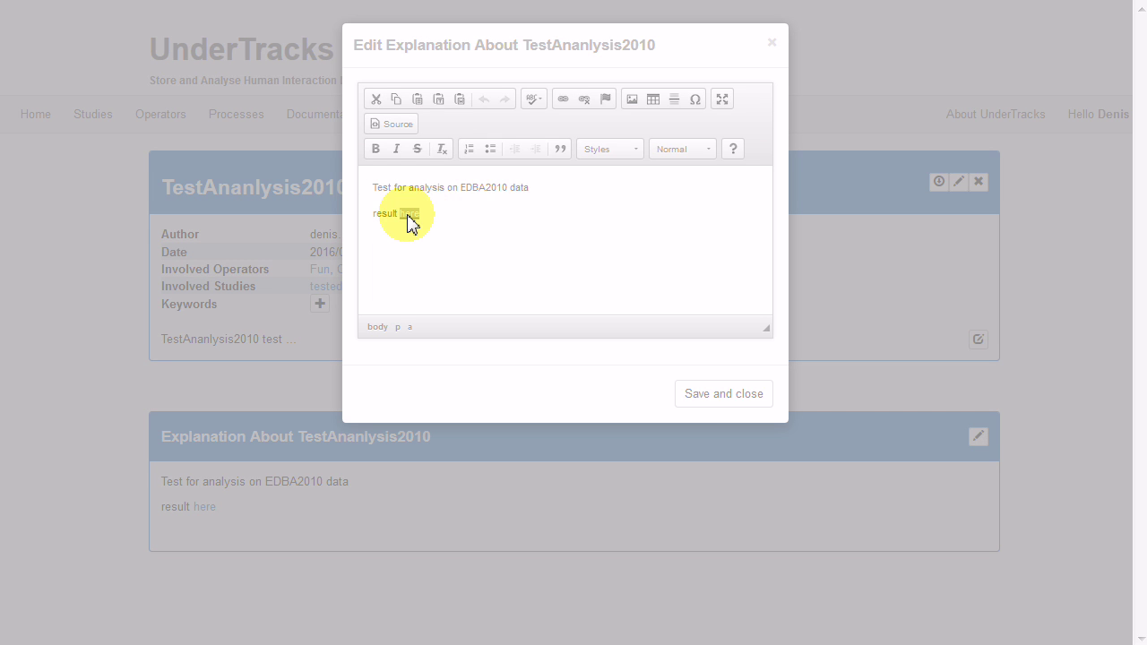
key("ctrl+v")
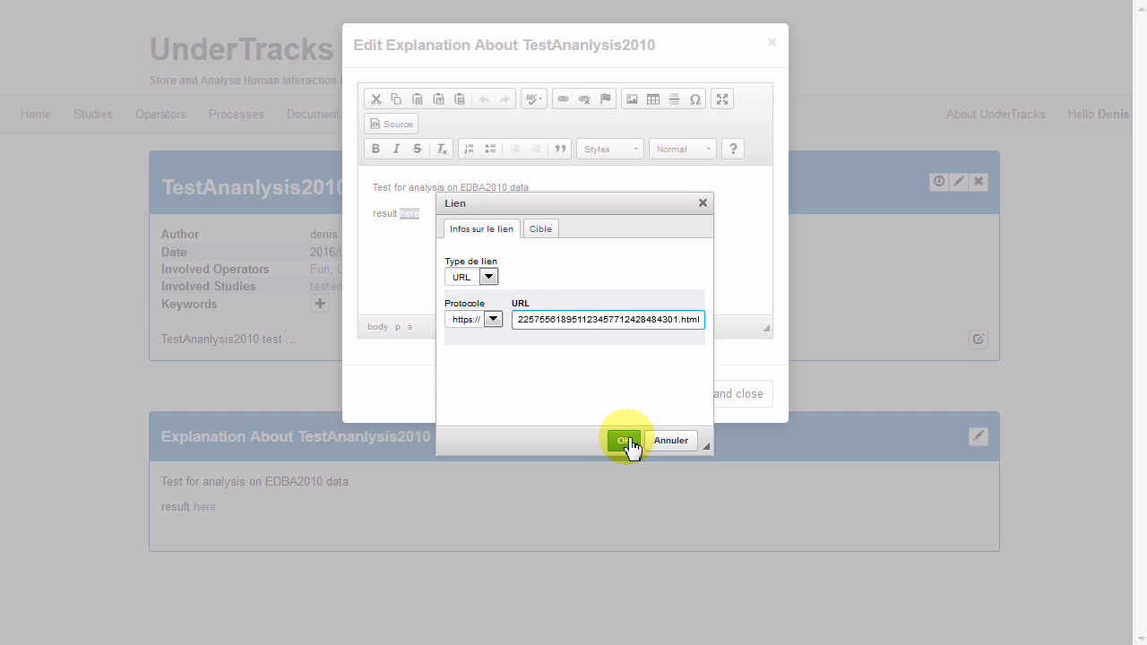
left_click(627, 441)
left_click(719, 395)
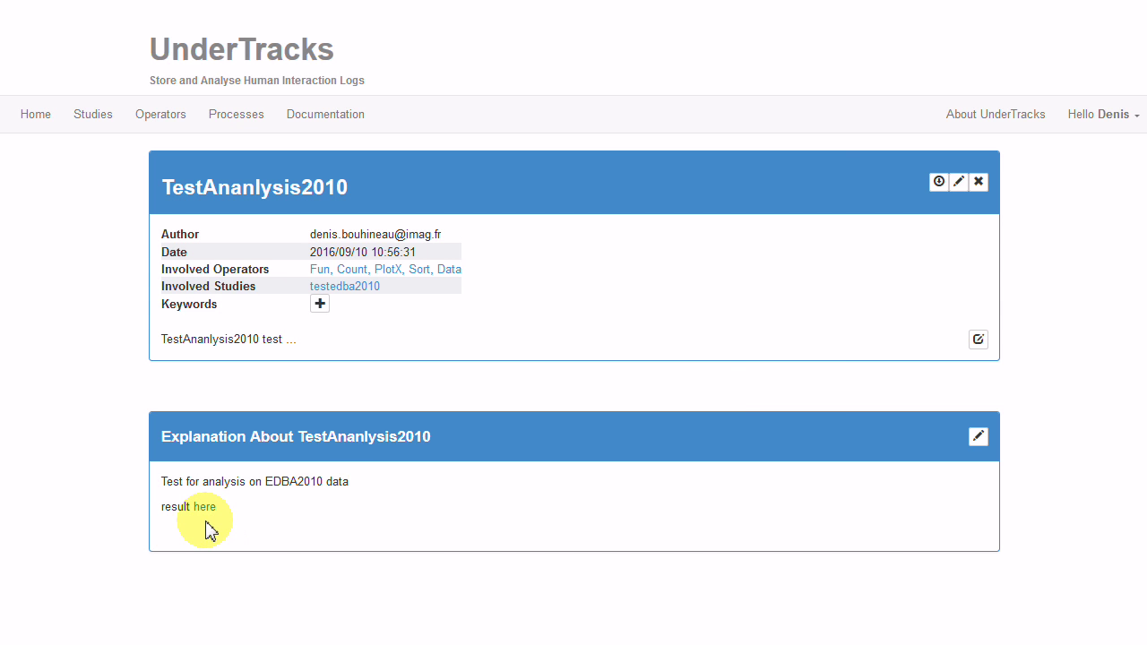
- Check that the explanation's "here" link leads to the PlotX chart, and open the involved study testedba2010 from the process page
left_click(203, 508)
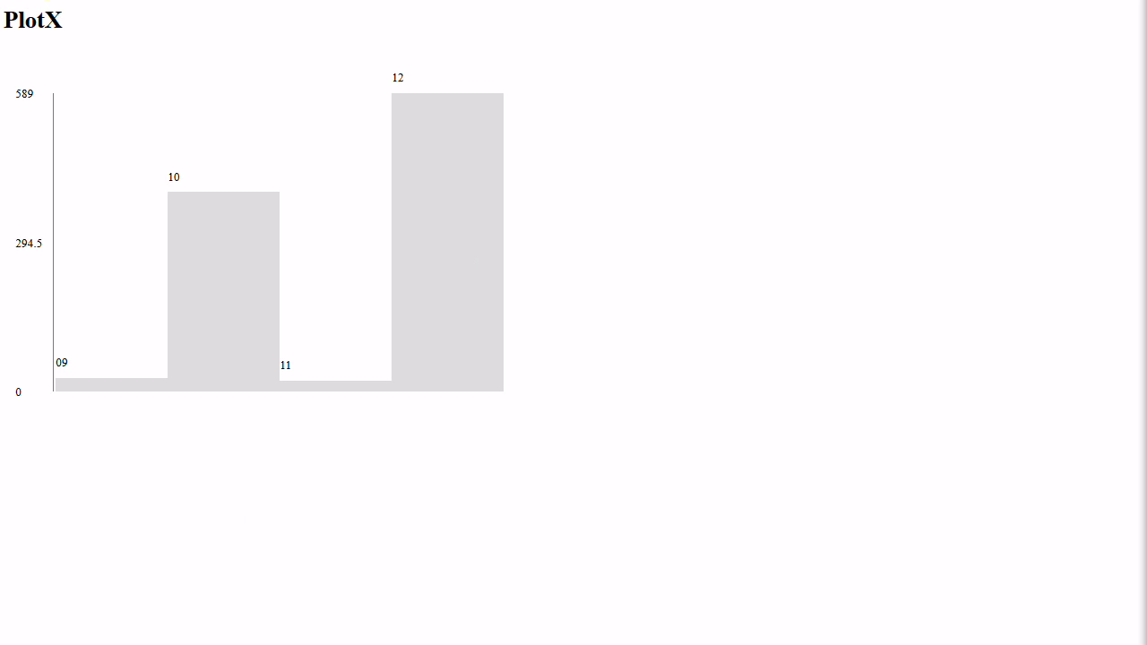
key("alt+Left")
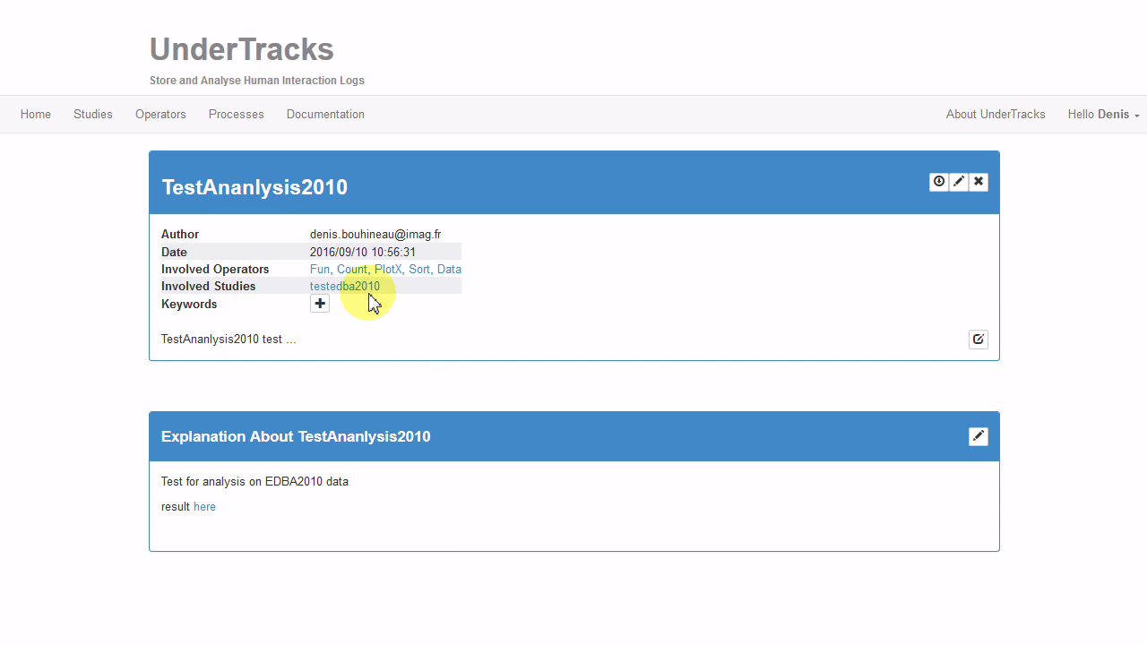
left_click(366, 288)
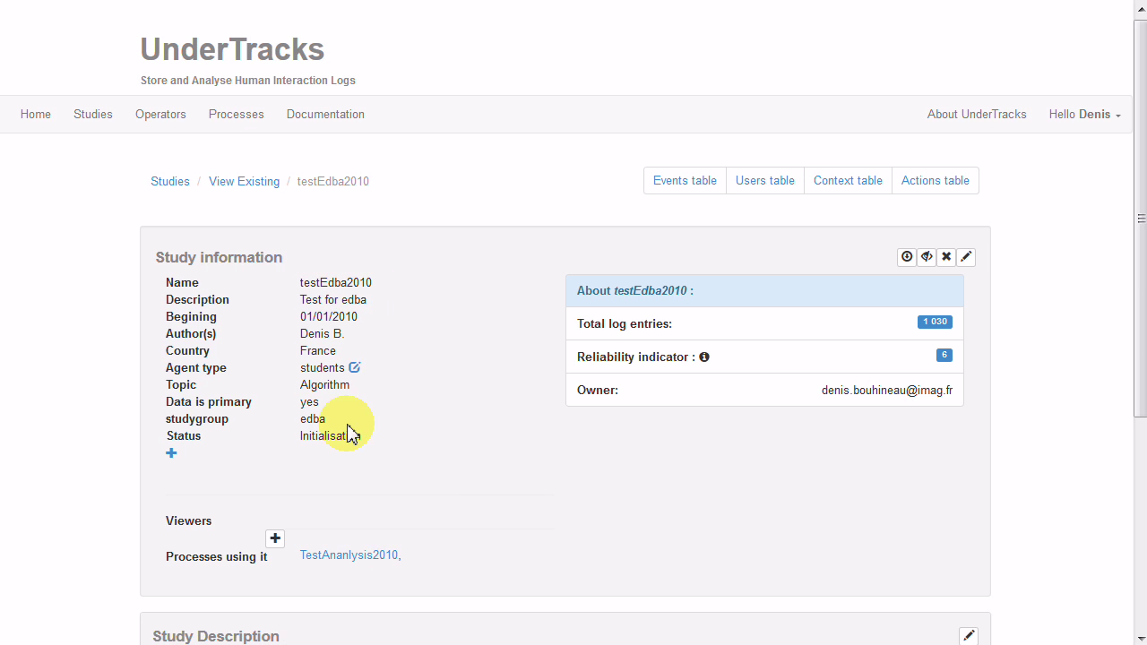
- Follow the study's link to the process TestAnanlysis2010 that uses it
scroll(484, 570, "down", 1)
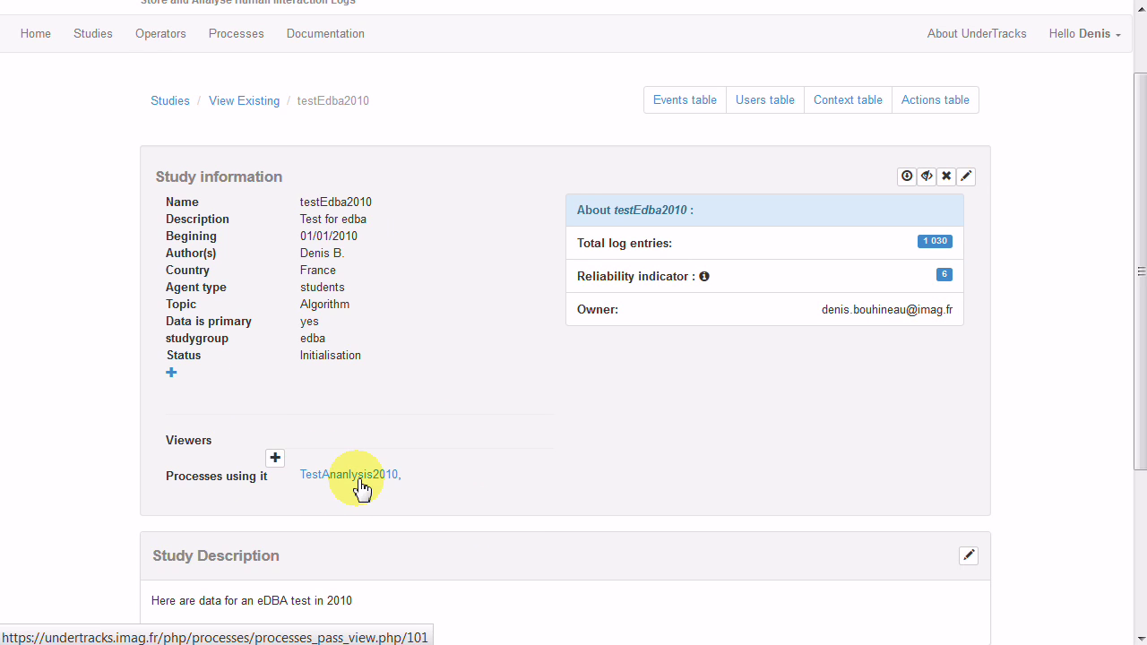
left_click(361, 489)
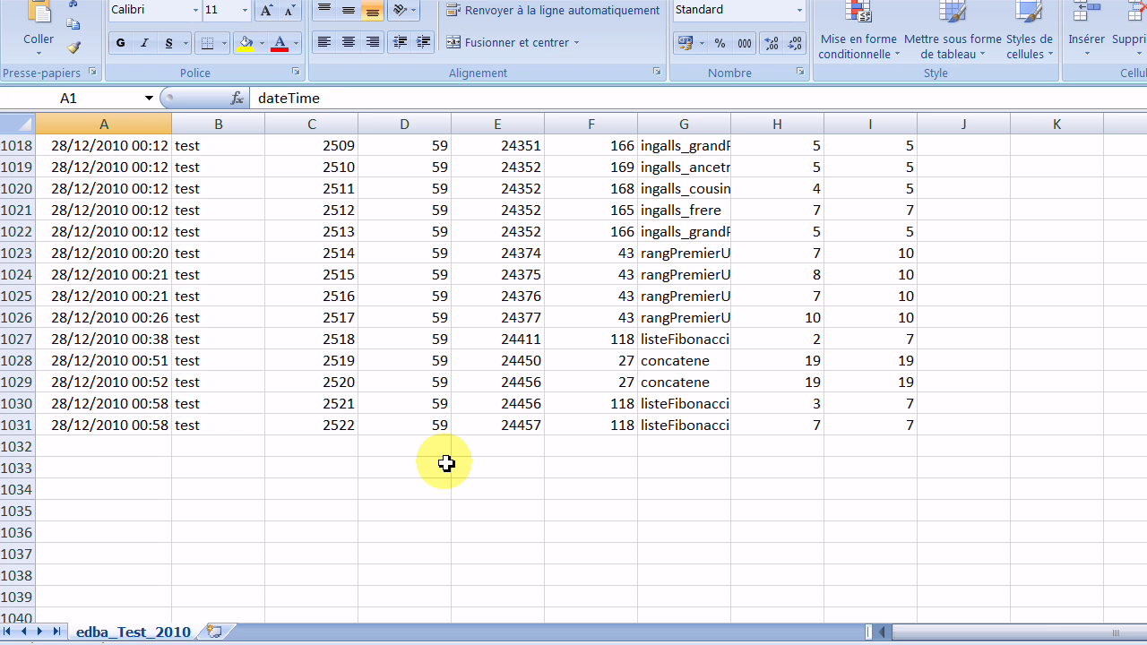
- Switch to Orange and add the text annotation "for test !" on the canvas below the TestAnanlysis2010 workflow
key("alt+Tab")
key("alt+Tab")
key("alt+Tab")
key("alt+Tab")
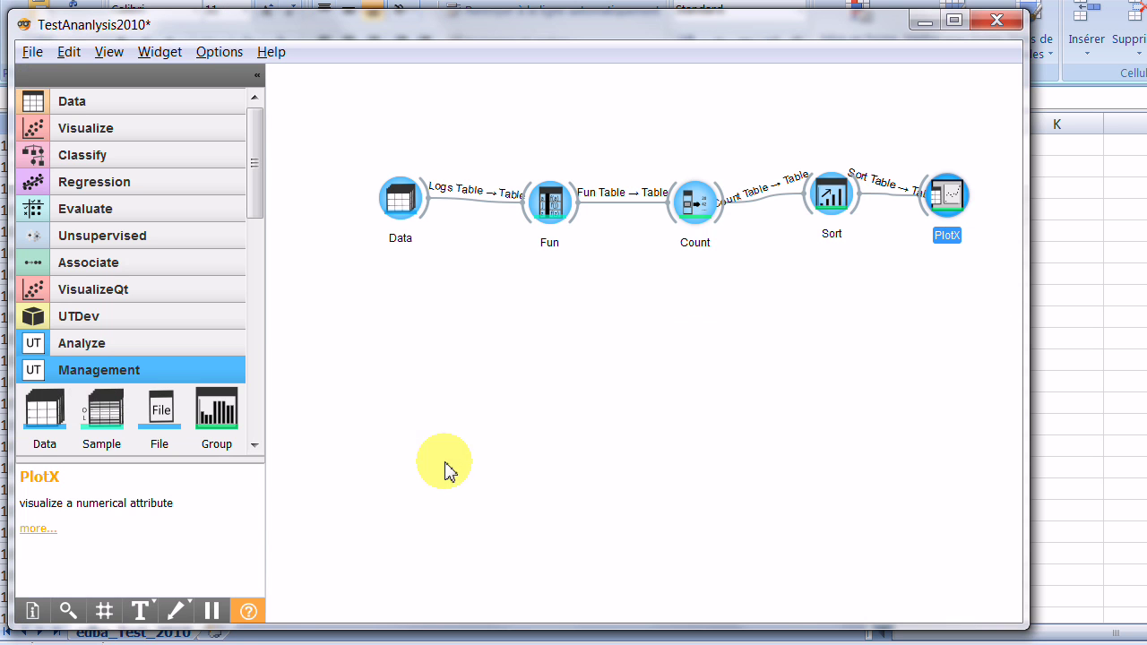
left_click(141, 611)
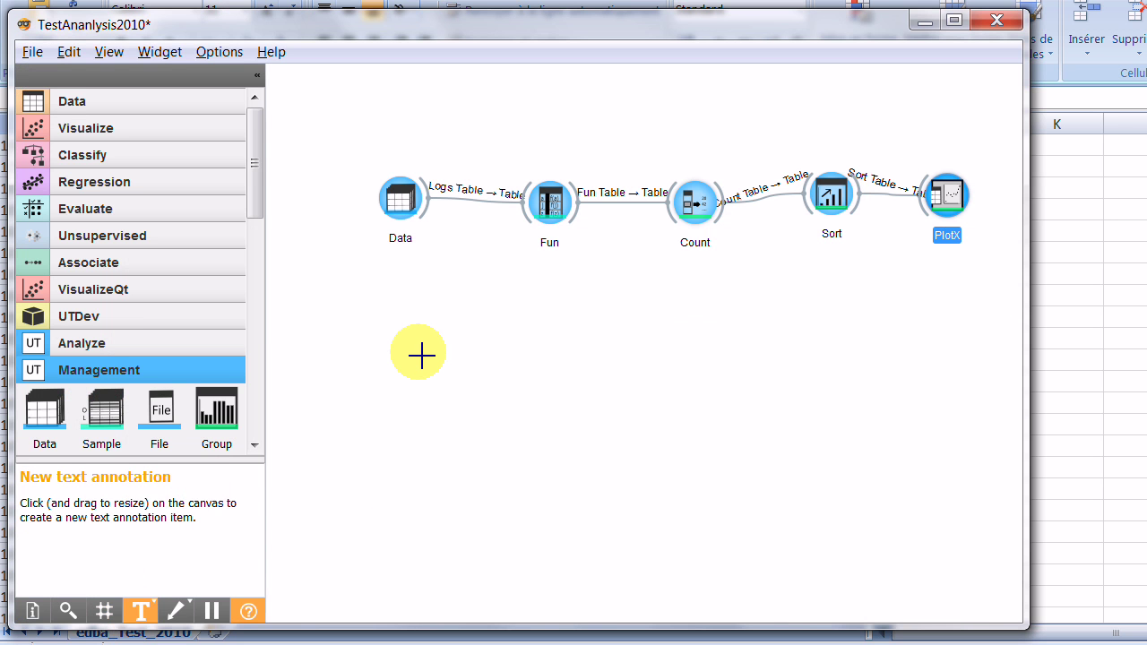
left_click(421, 355)
type("for test !")
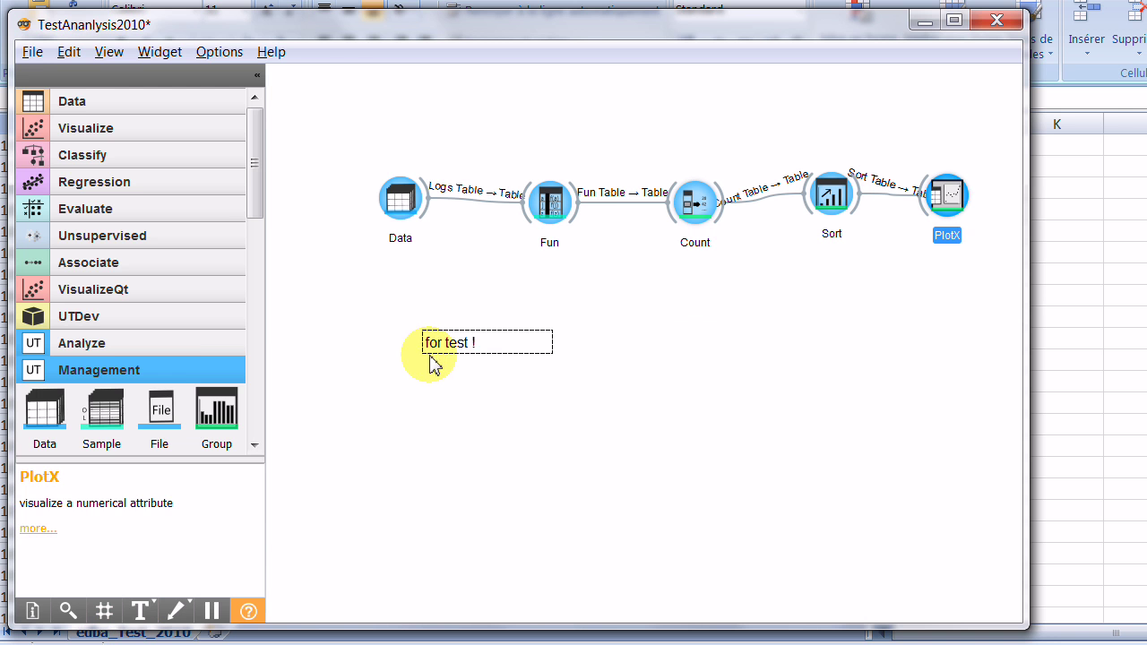
left_click(449, 435)
- Save the TestAnanlysis2010 scheme on UnderTracks with its existing scheme info and the svn version message "test"
left_click(33, 52)
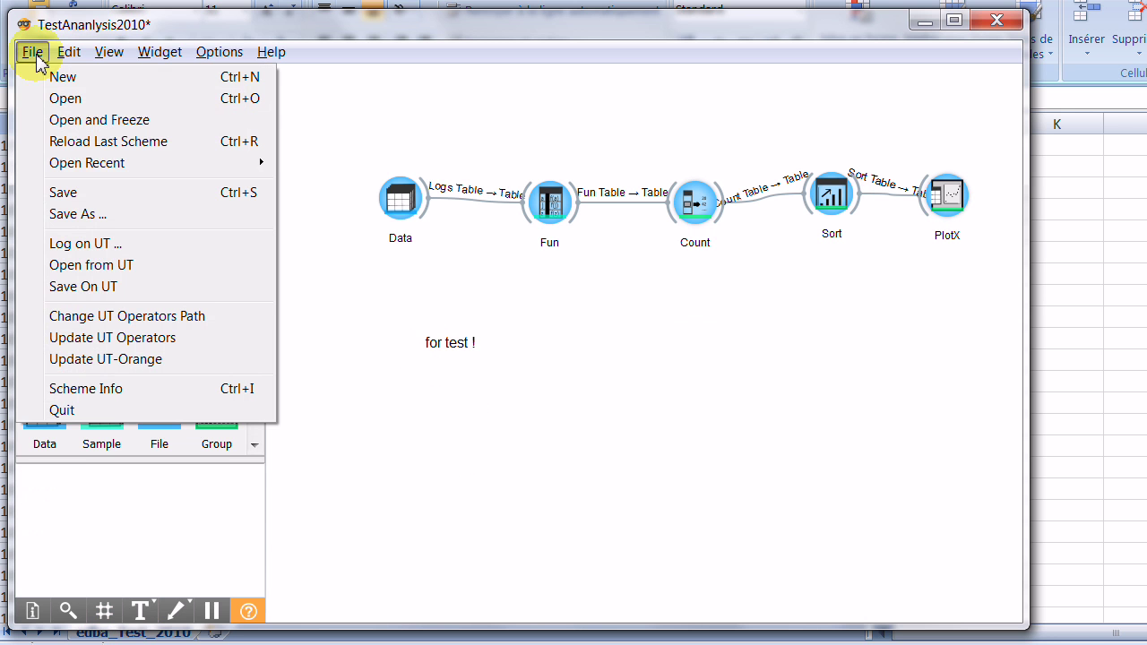
left_click(68, 287)
left_click(695, 469)
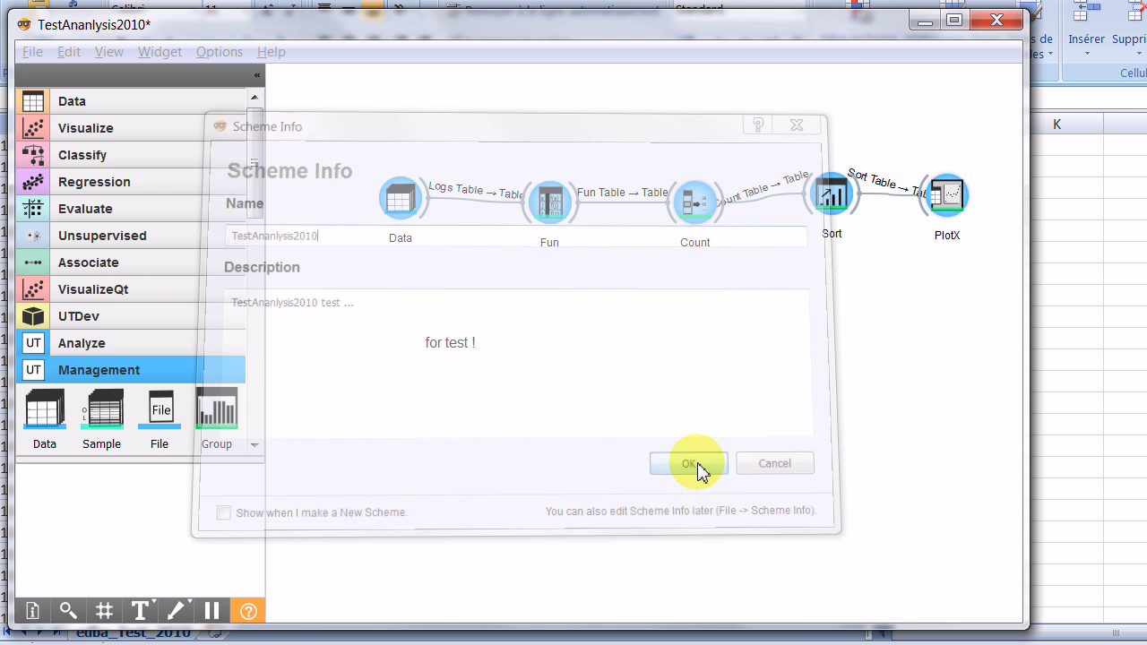
left_click(556, 369)
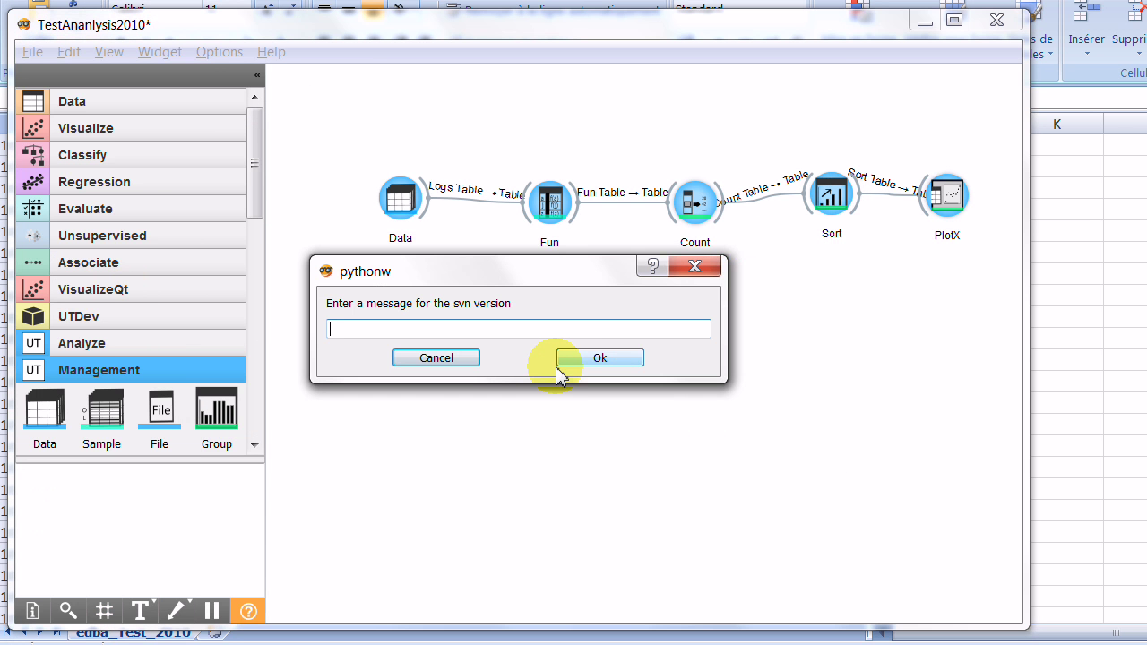
type("test")
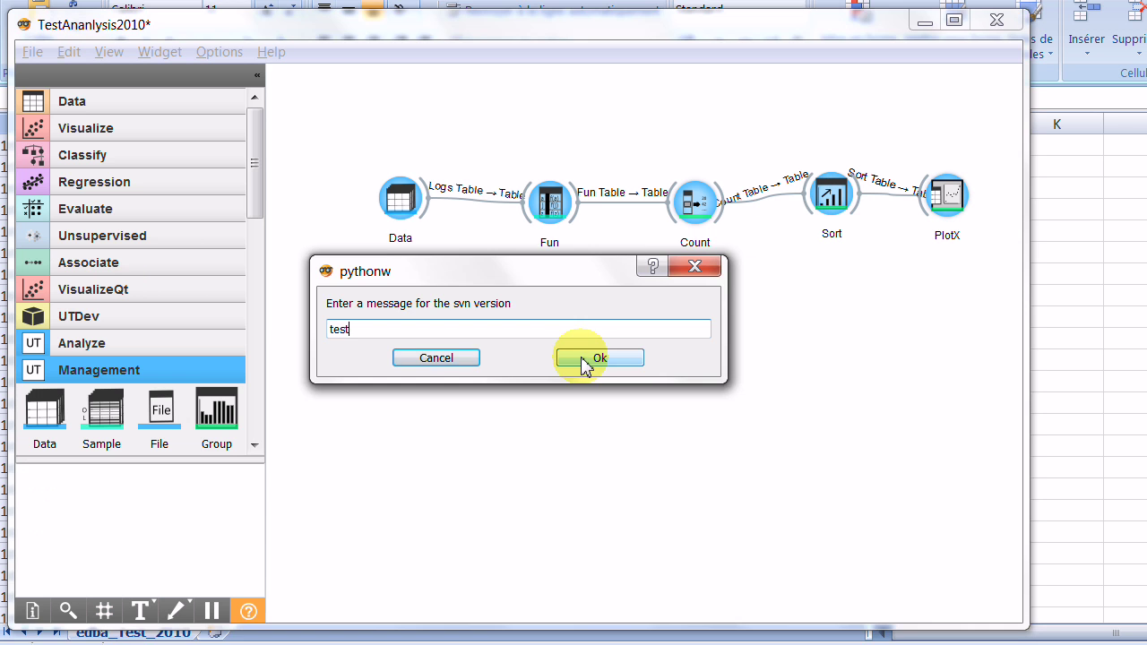
left_click(583, 361)
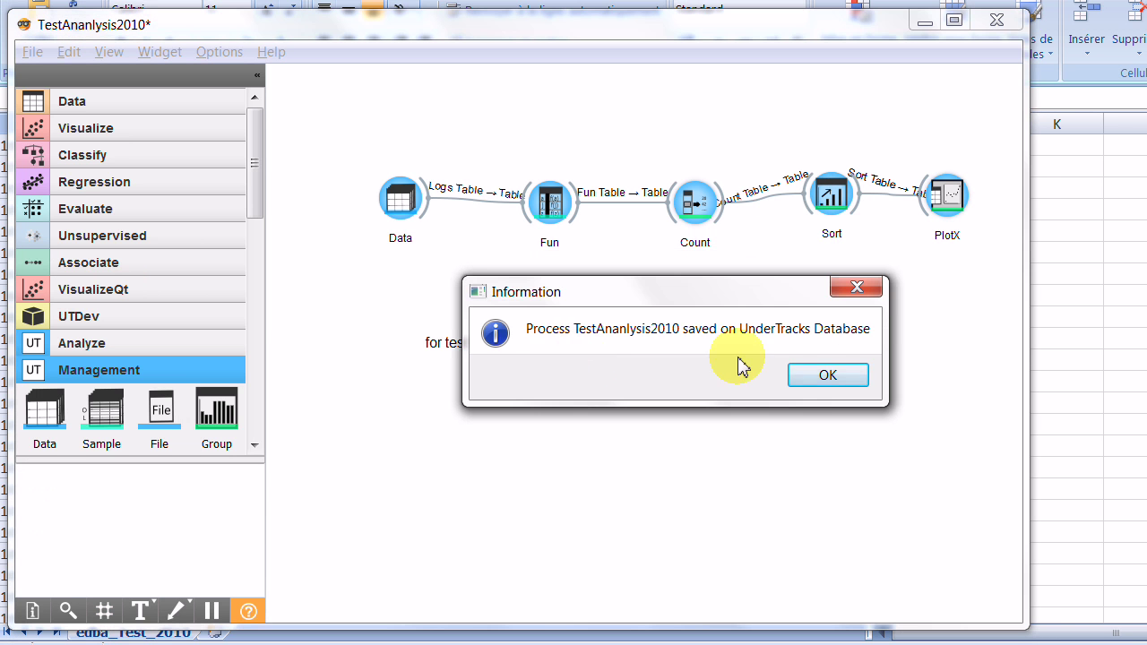
left_click(816, 375)
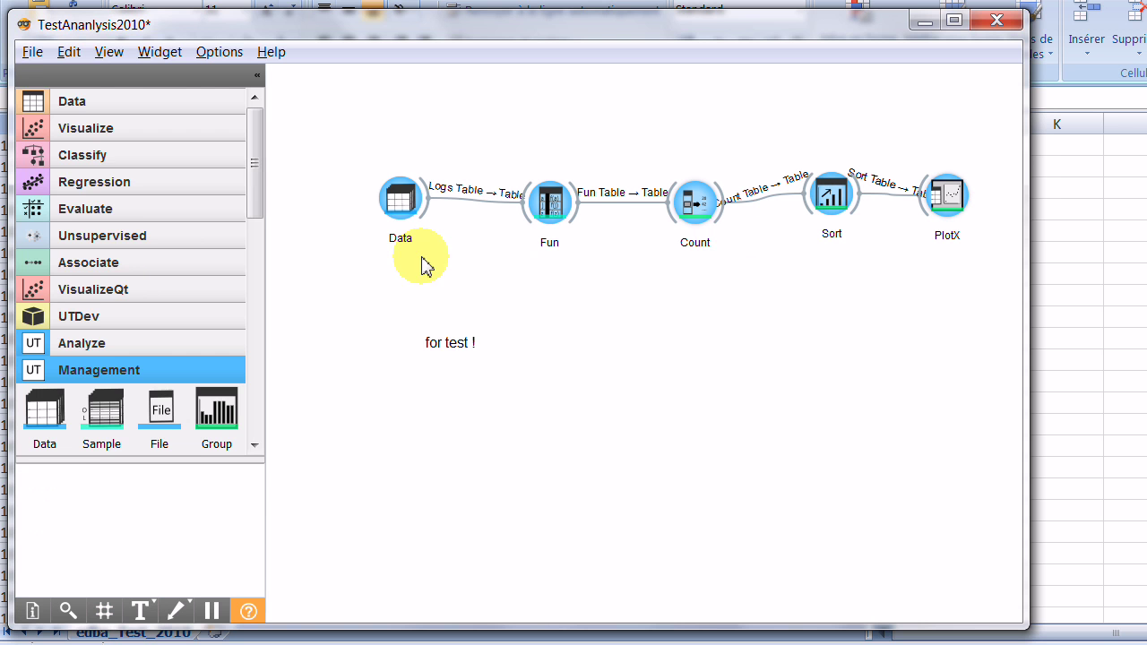
- Start a new empty scheme, discarding the local changes to TestAnanlysis2010
left_click(33, 52)
left_click(47, 79)
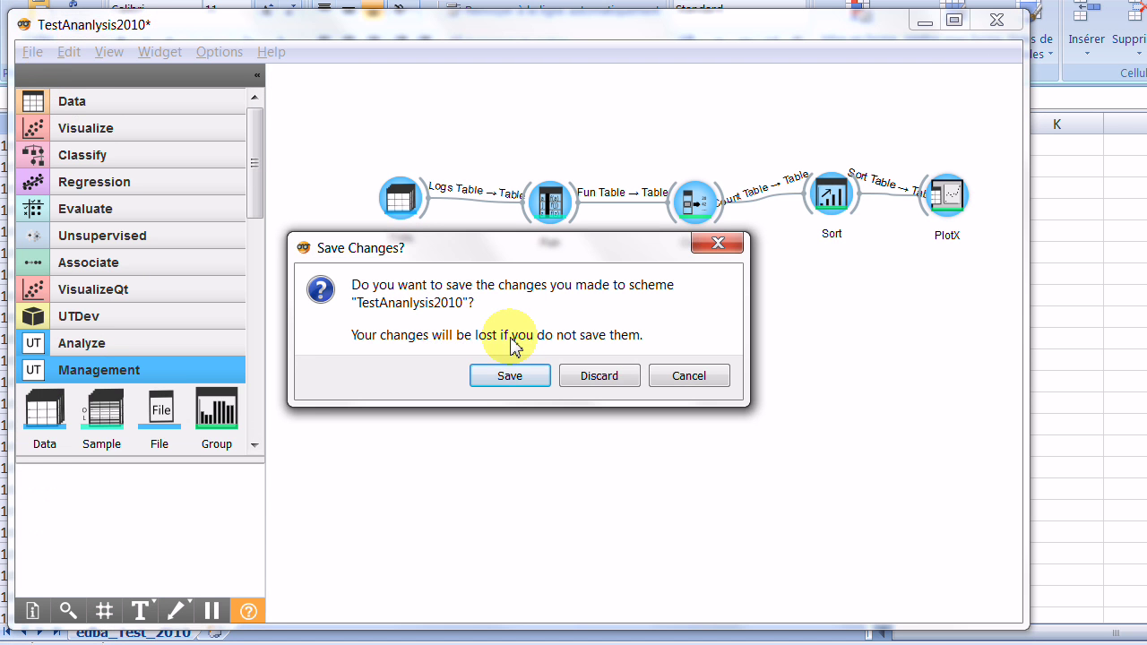
left_click(640, 385)
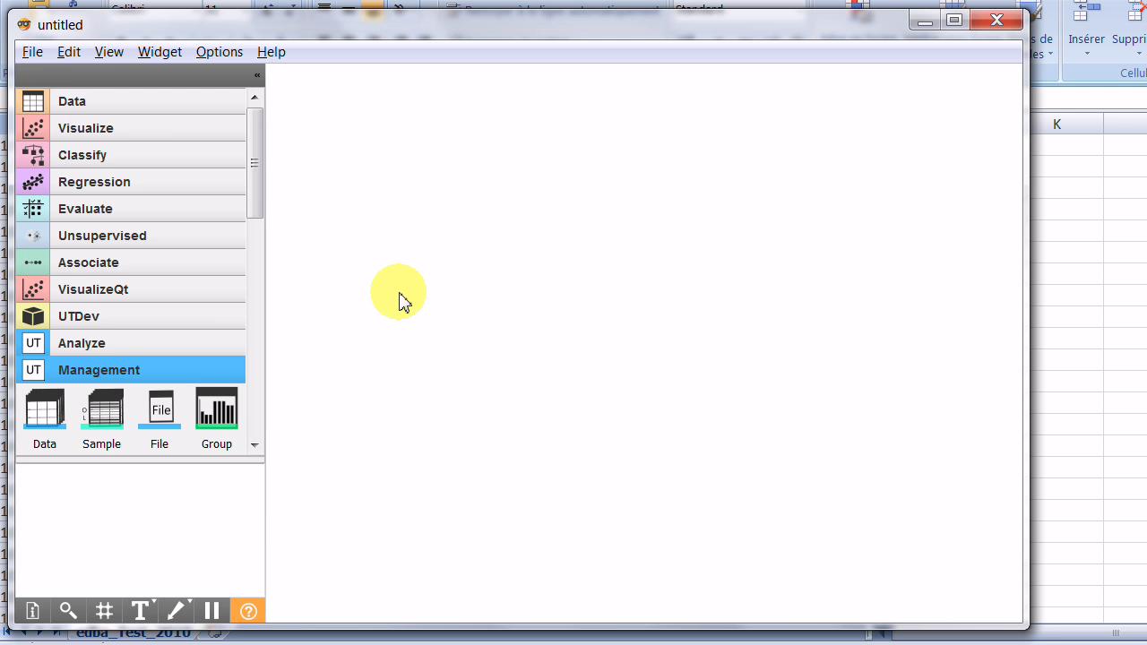
- Open the process TestAnanlysis2010 from UnderTracks, filtering the process list by "ana" instead of "edba"
left_click(30, 51)
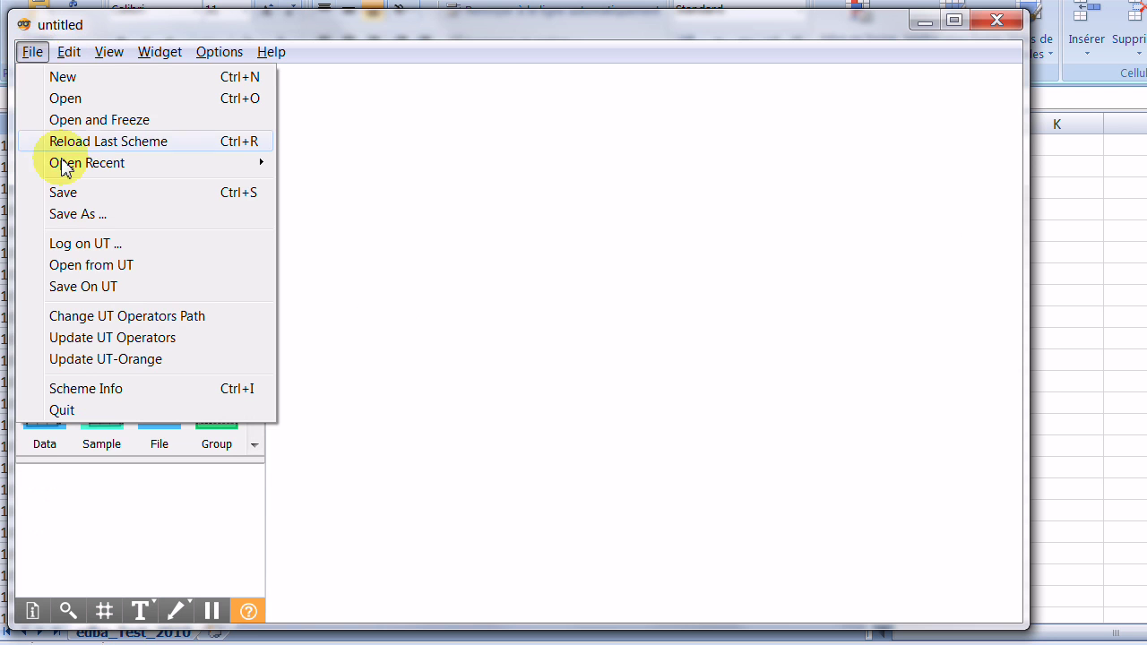
left_click(83, 264)
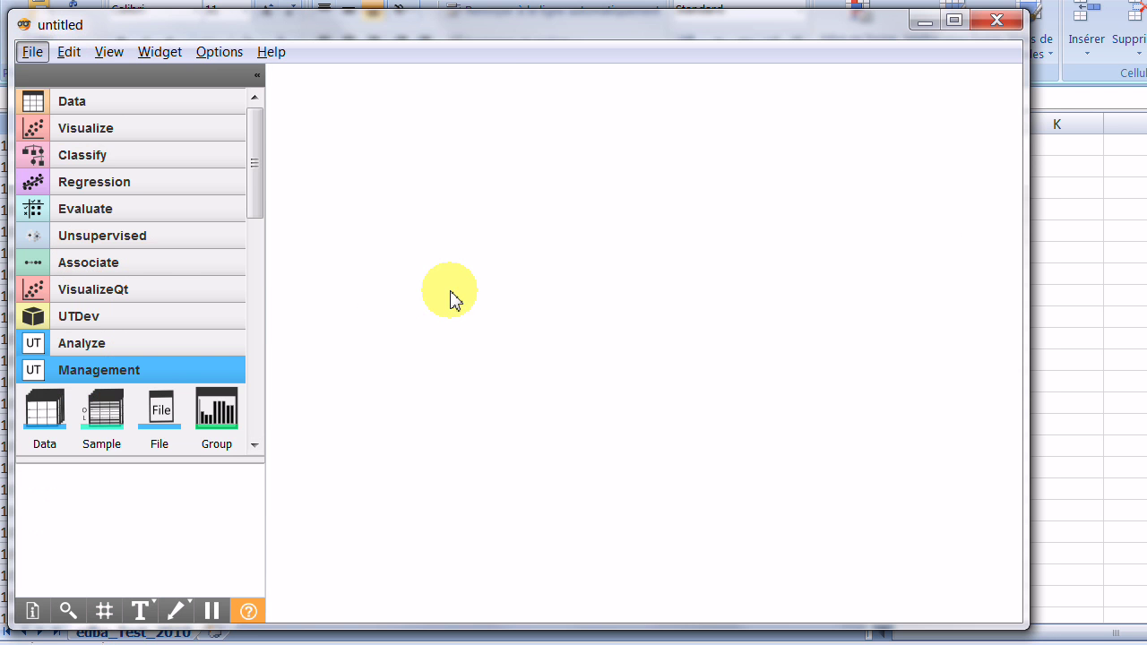
type("edba")
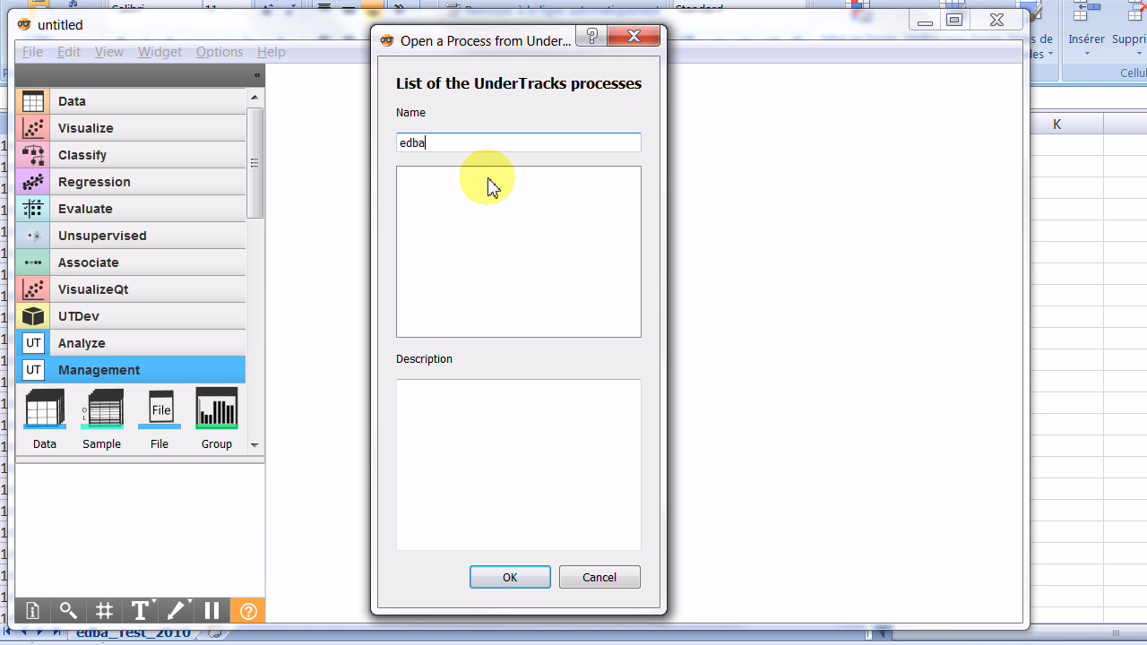
key("BackSpace")
key("BackSpace")
key("BackSpace")
key("BackSpace")
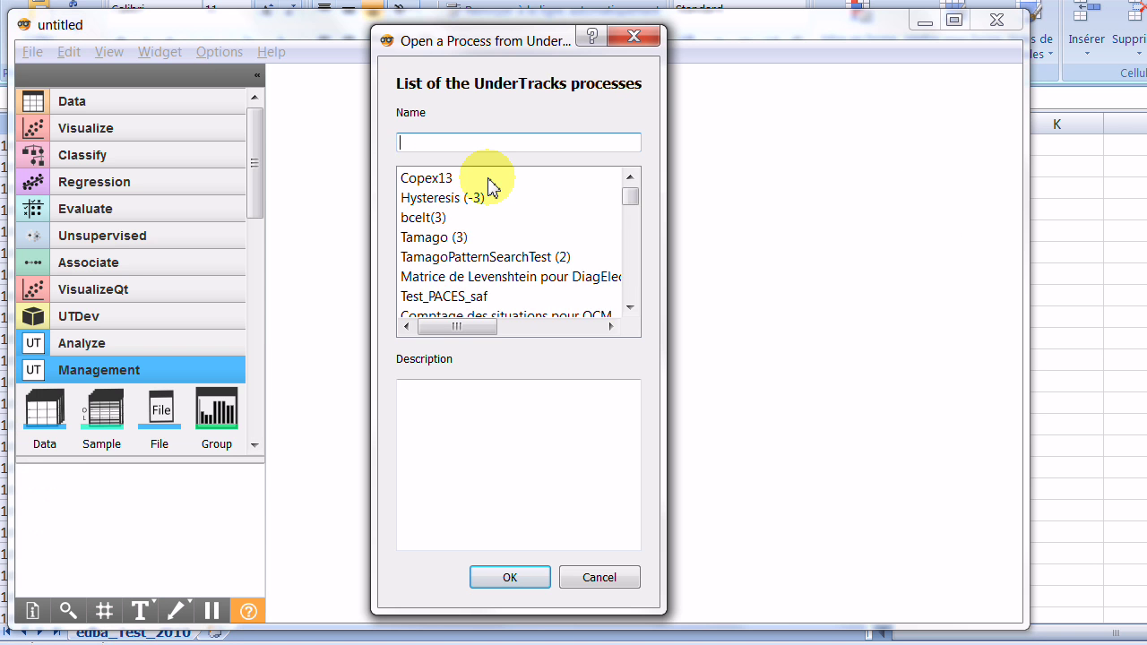
type("ana")
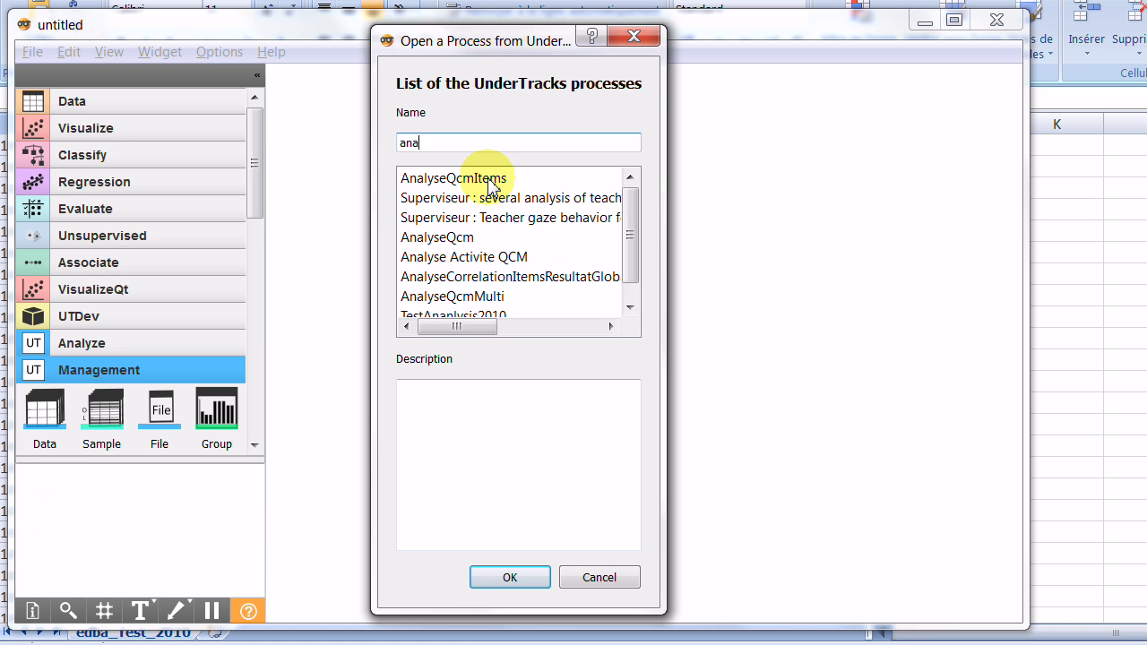
scroll(462, 262, "down", 1)
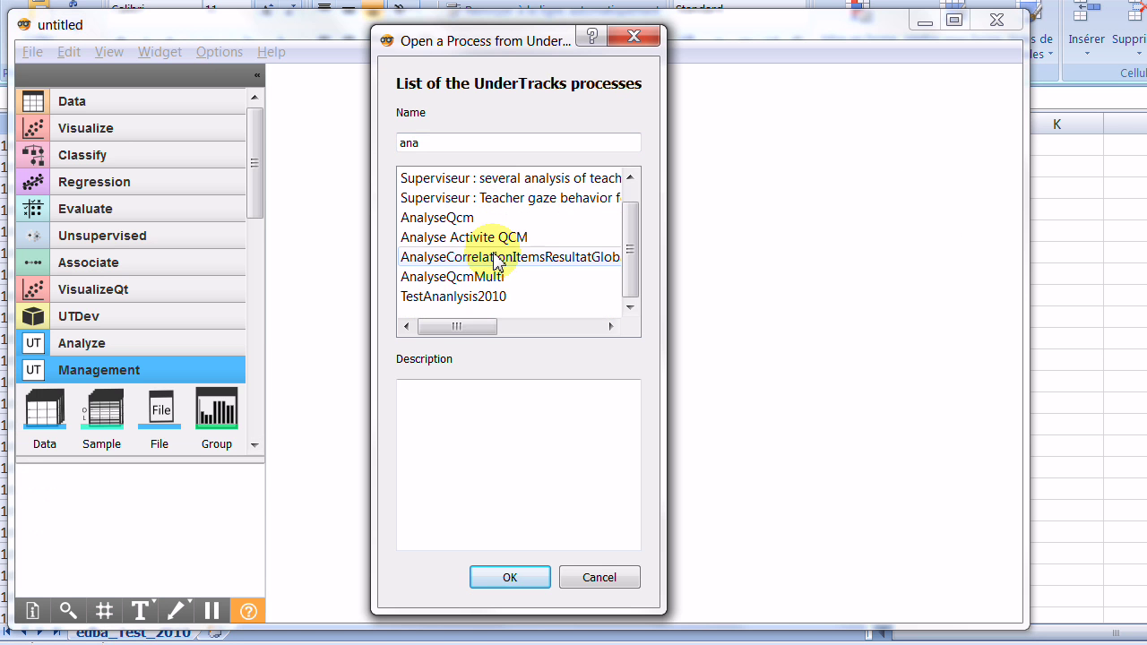
left_click(459, 298)
left_click(510, 577)
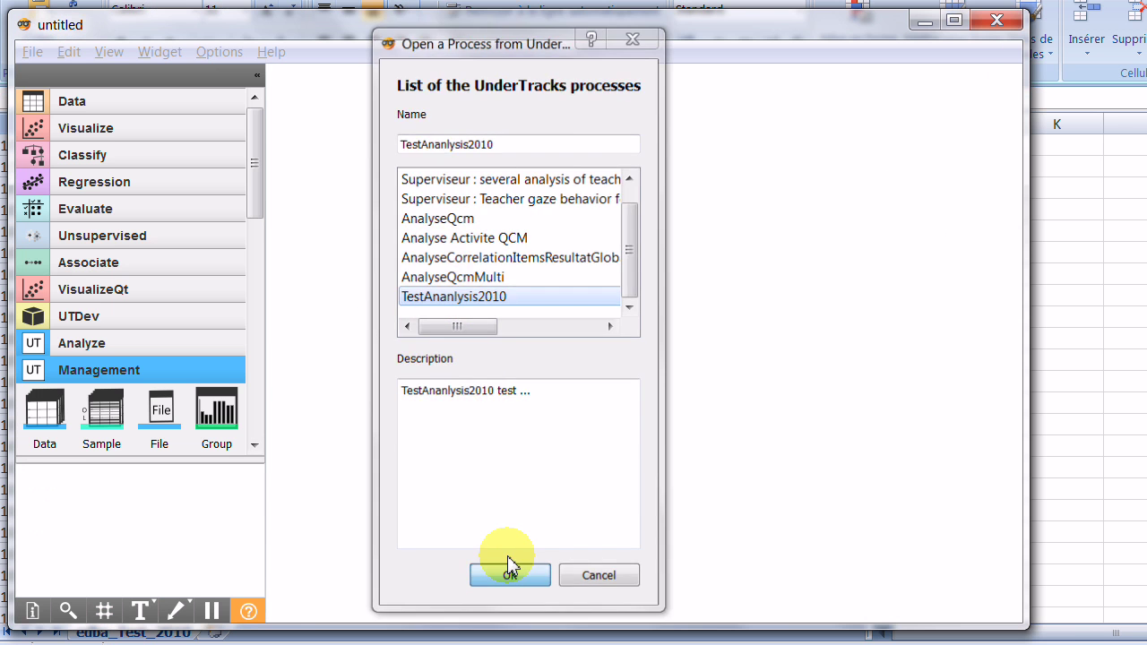